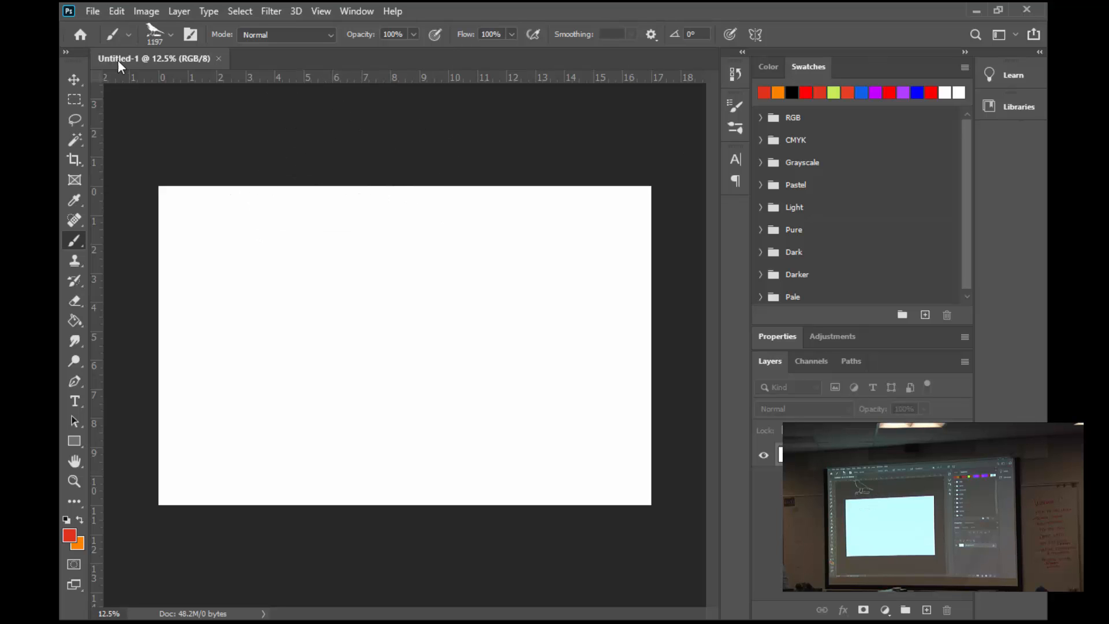
- Create a guide layout that divides the blank canvas into 8 columns without any rows
click(75, 79)
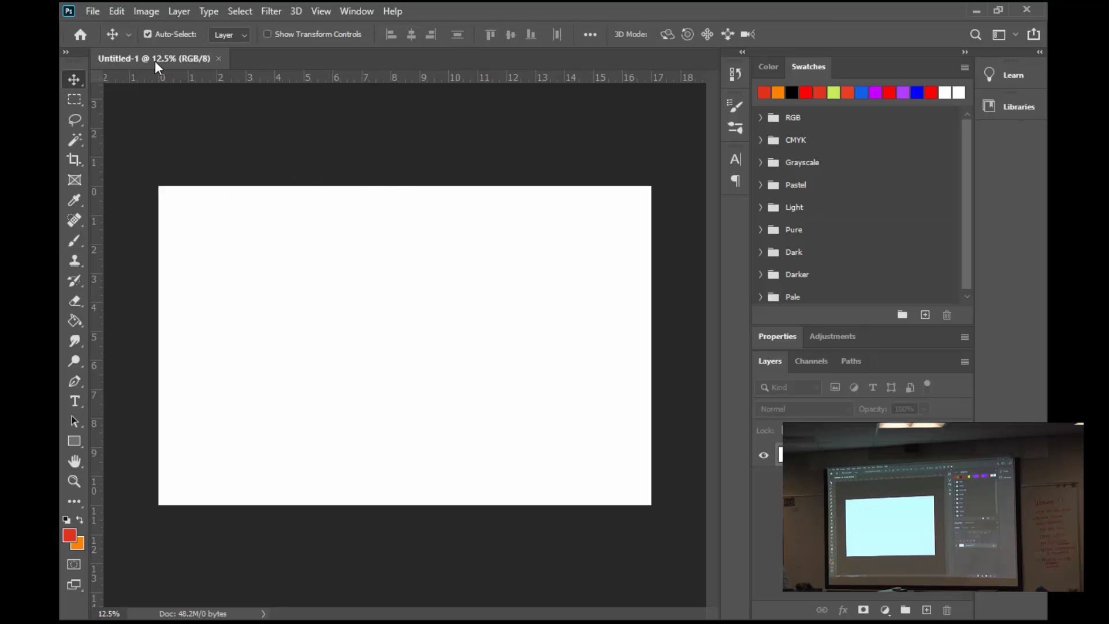
click(321, 11)
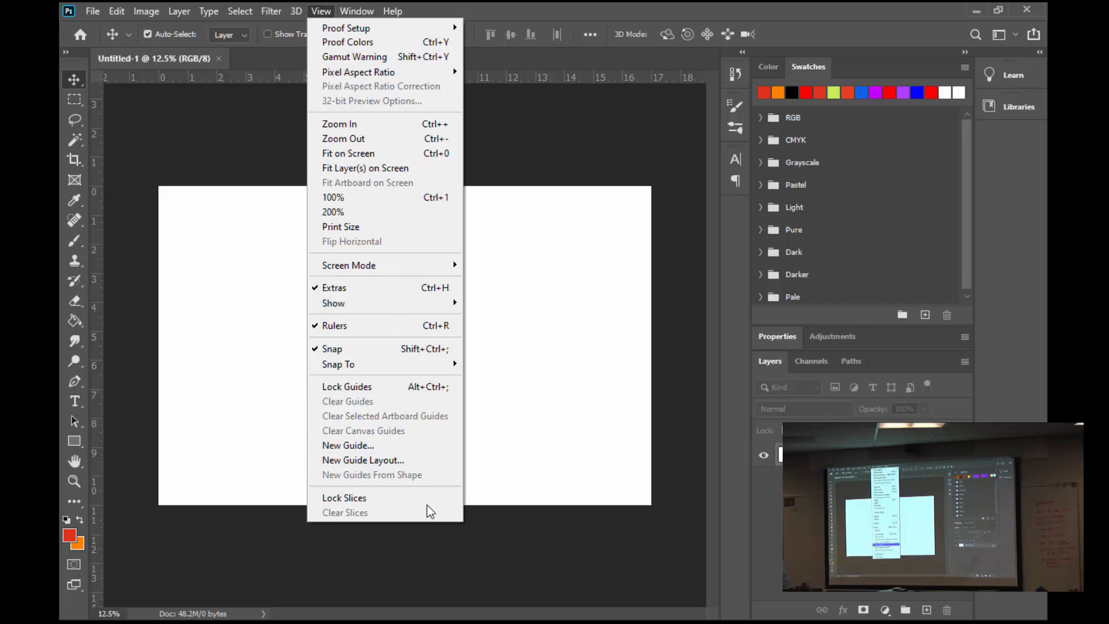
click(386, 460)
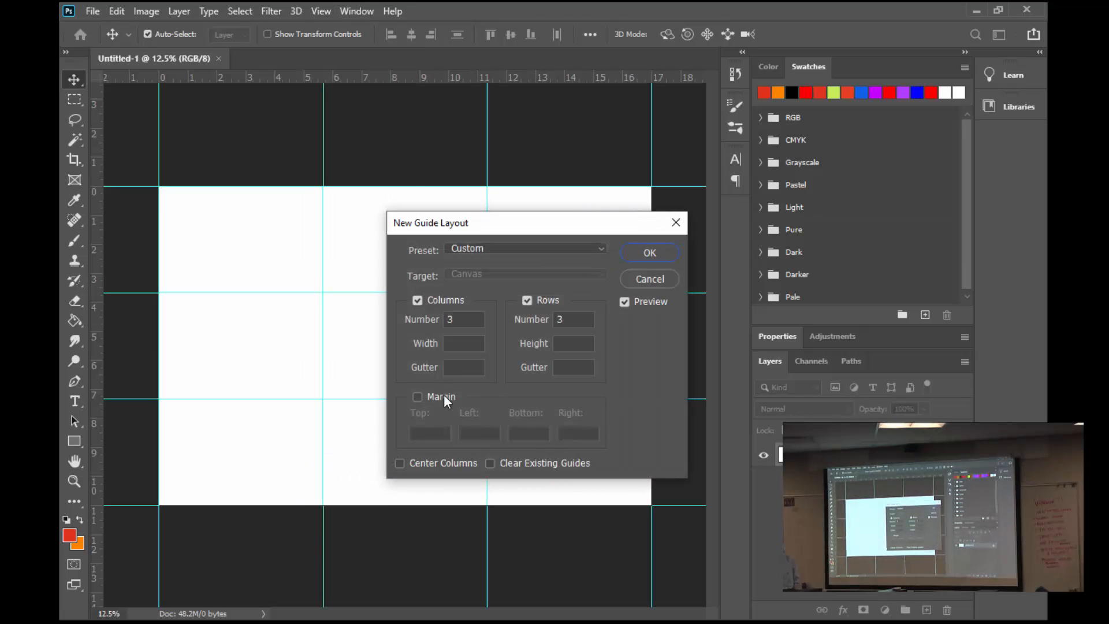
click(418, 300)
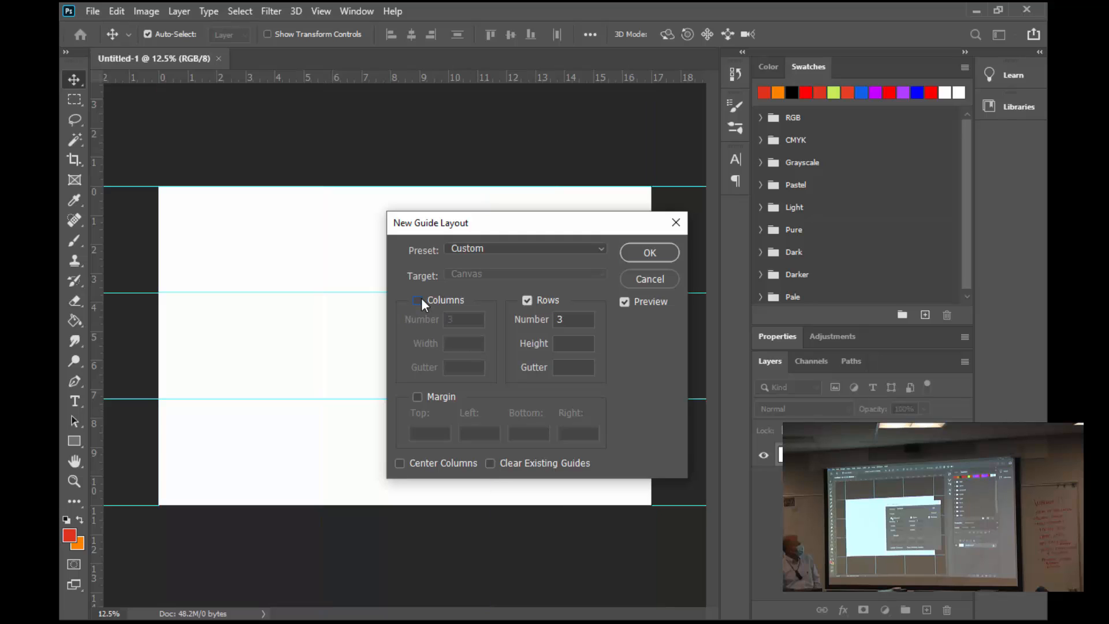
click(531, 299)
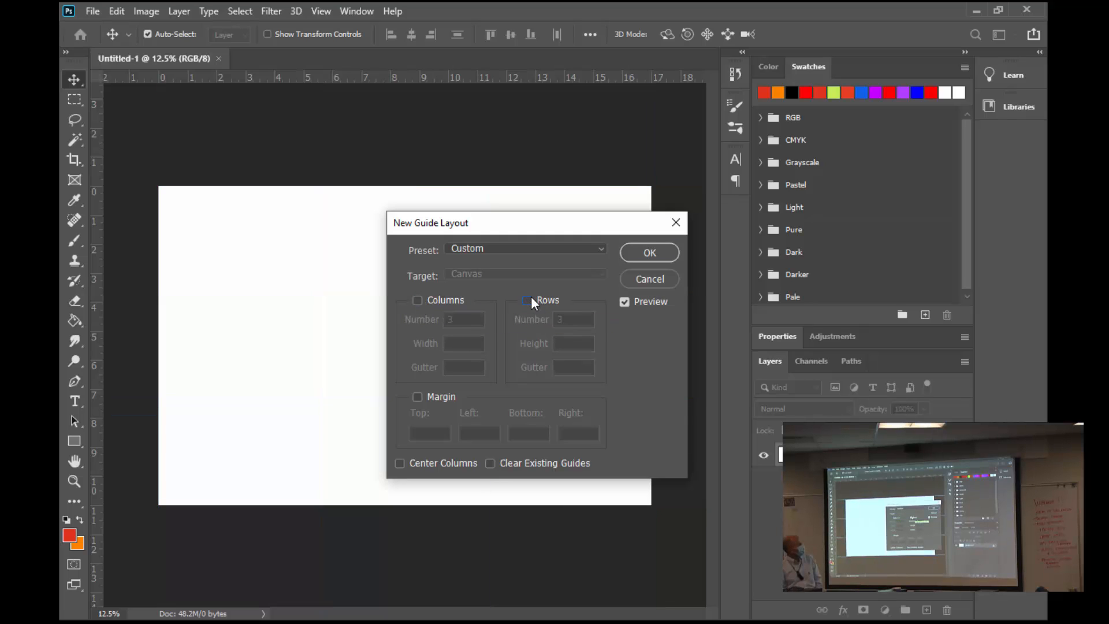
click(418, 300)
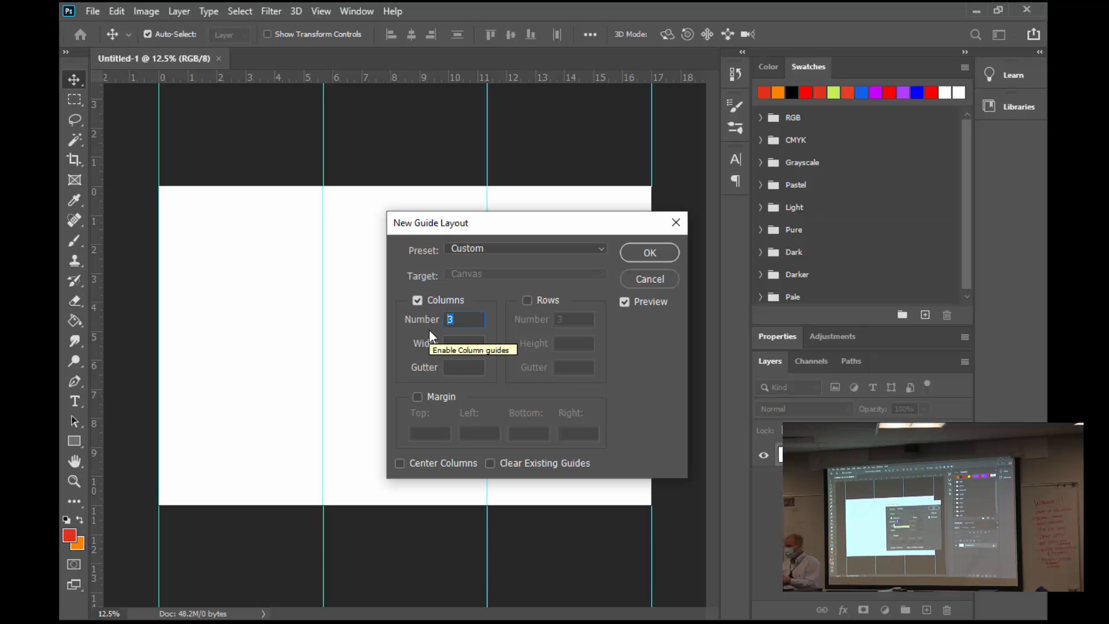
text(8)
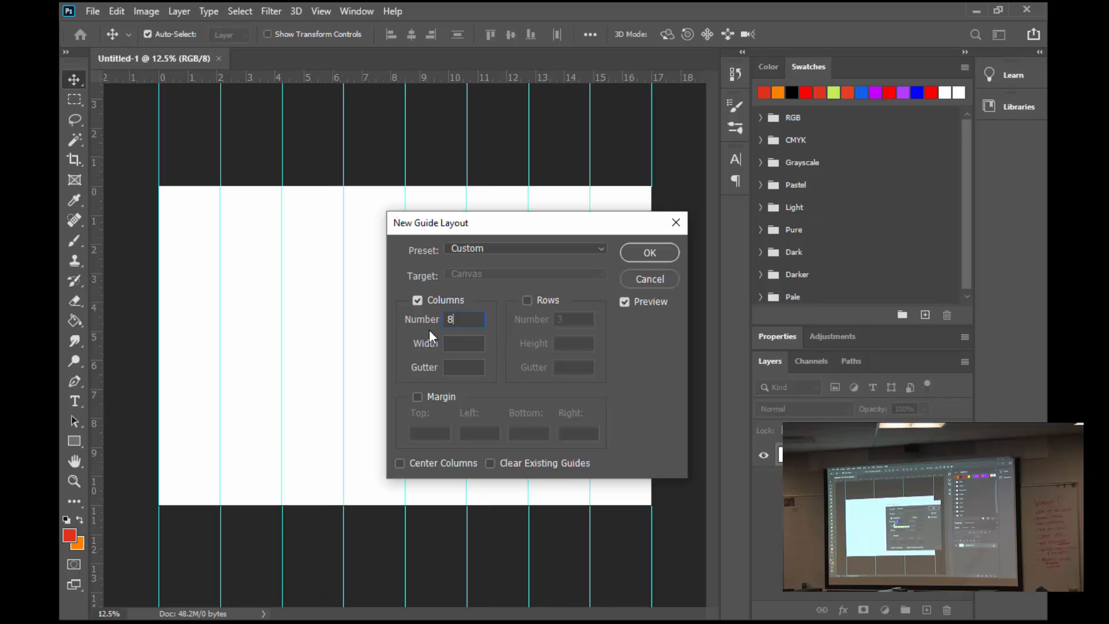
key(Return)
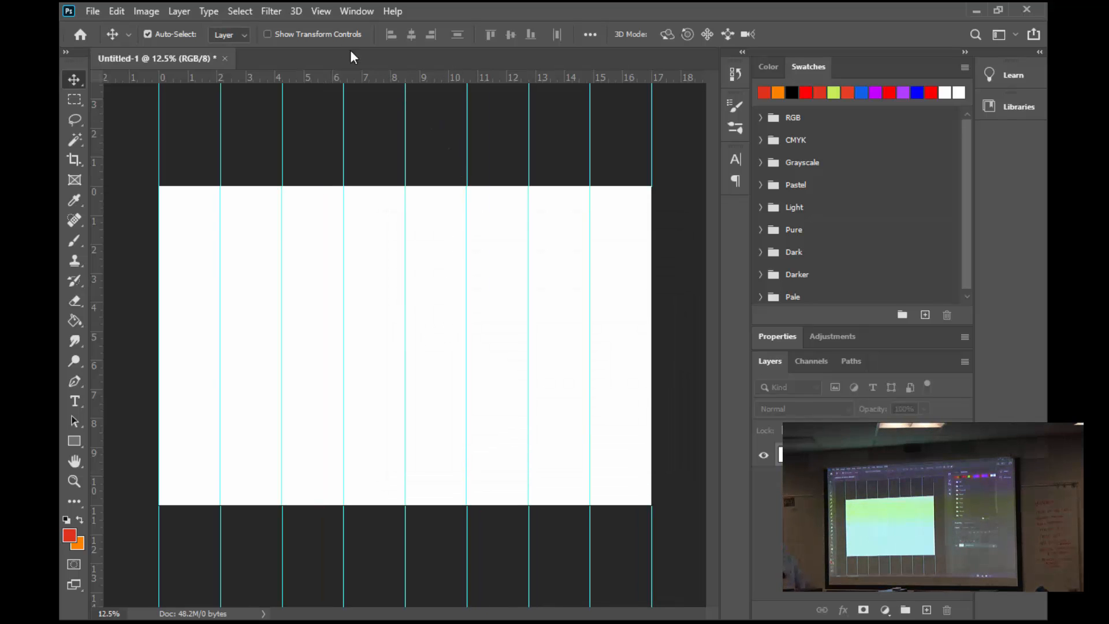
- Replace the existing guides with a new guide layout of 3 columns and 3 rows, without gutters
click(323, 12)
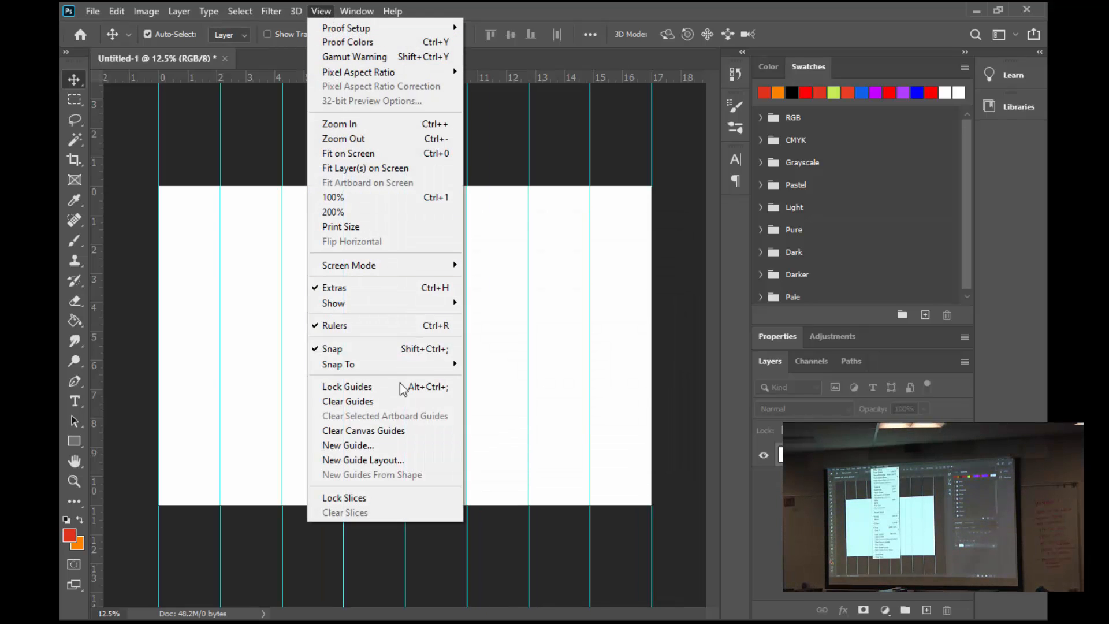
click(394, 461)
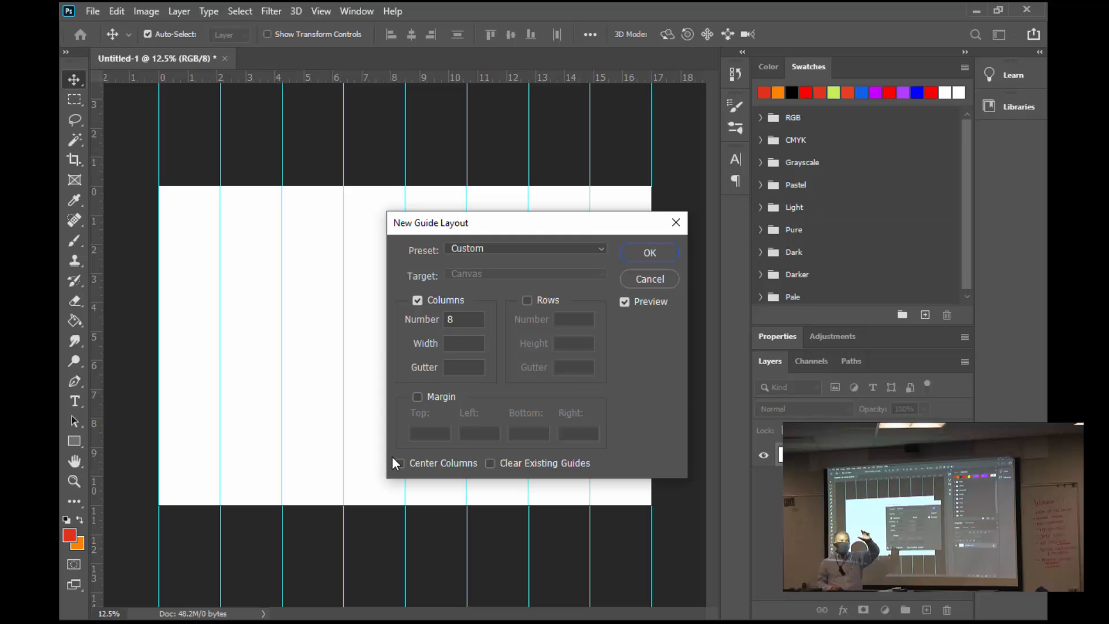
click(468, 368)
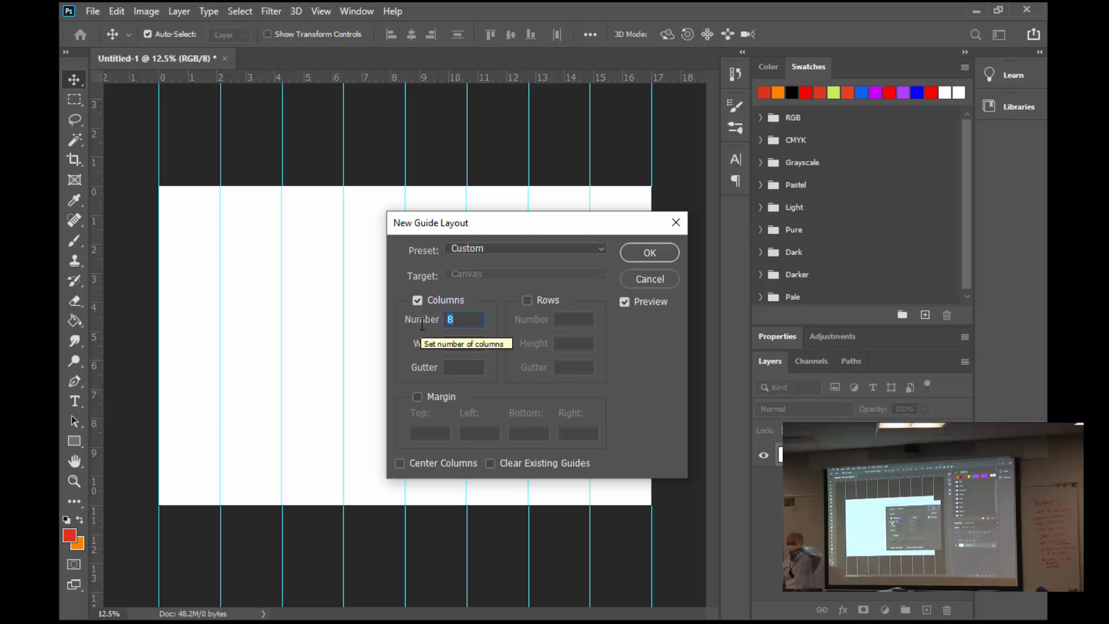
text(3)
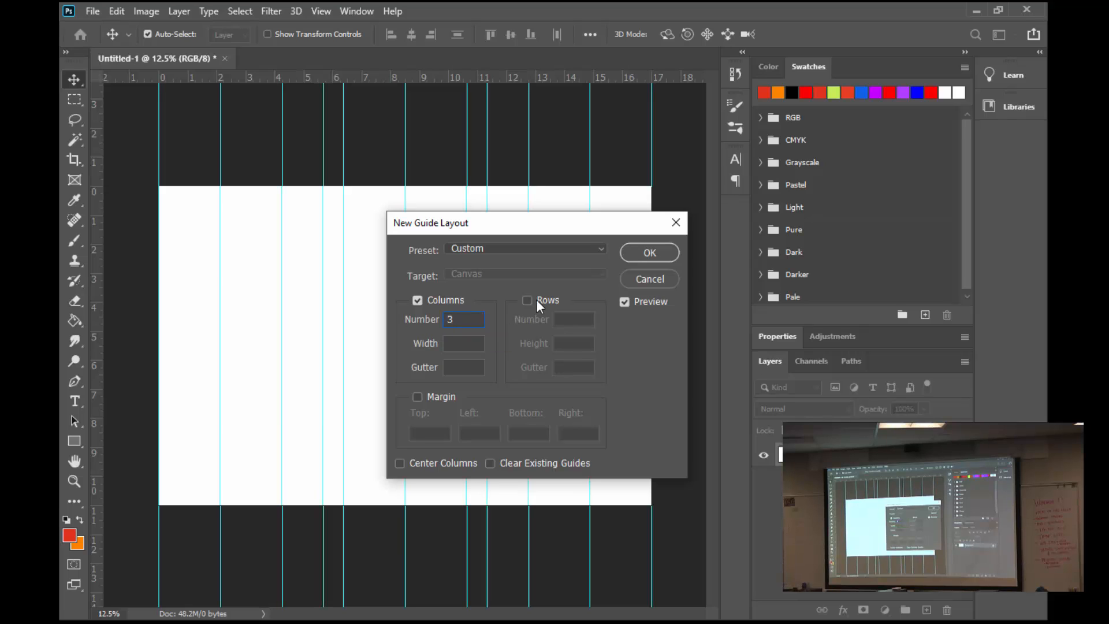
click(529, 301)
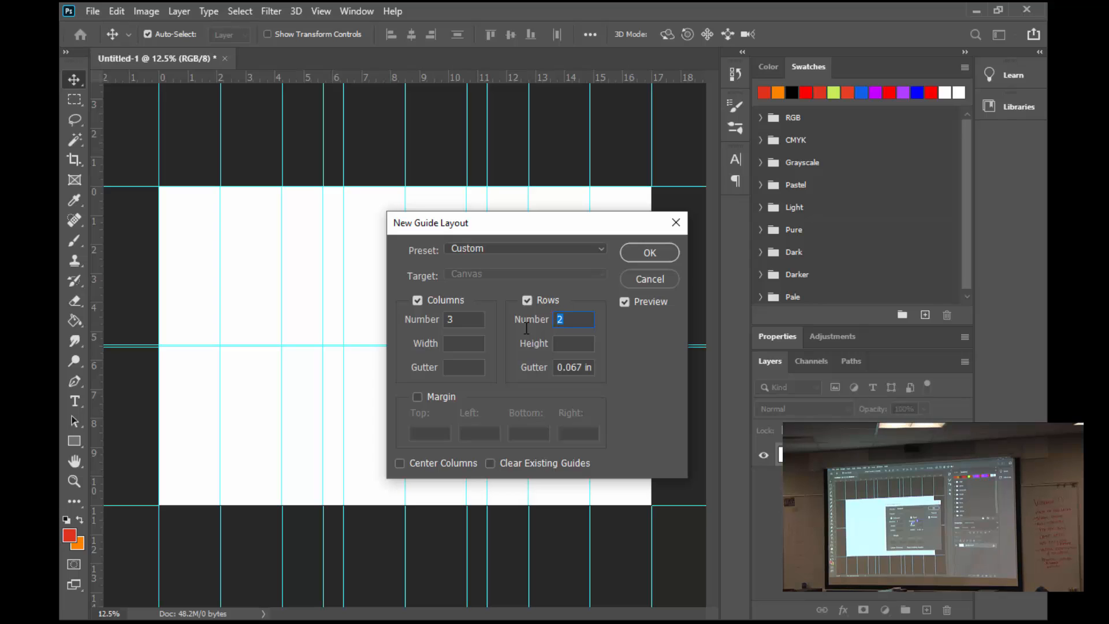
text(3)
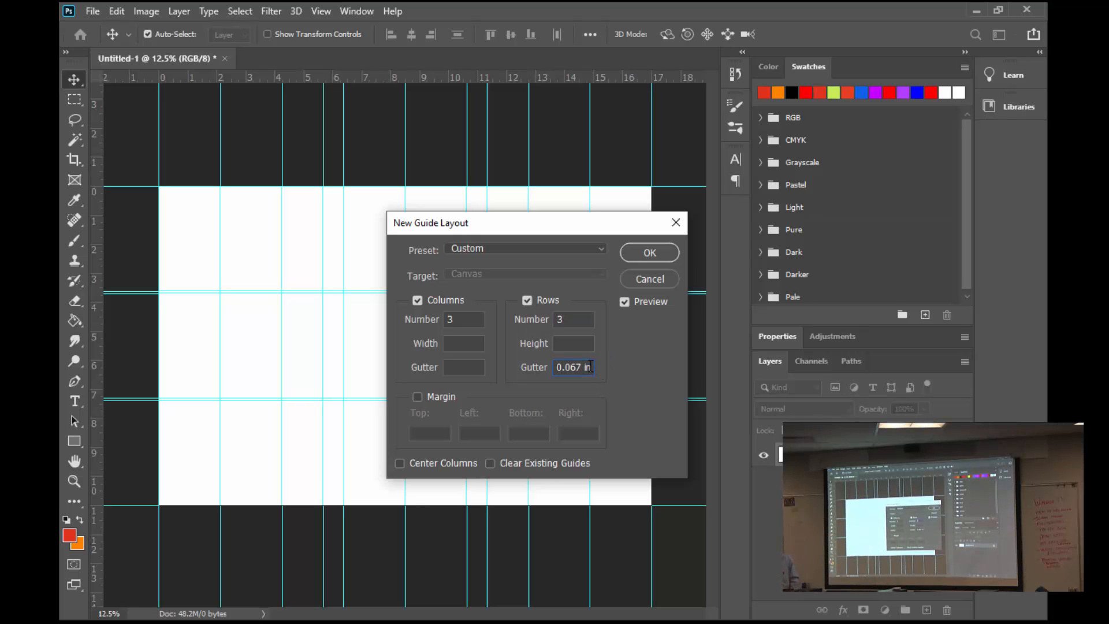
key(Tab)
key(Tab)
key(BackSpace)
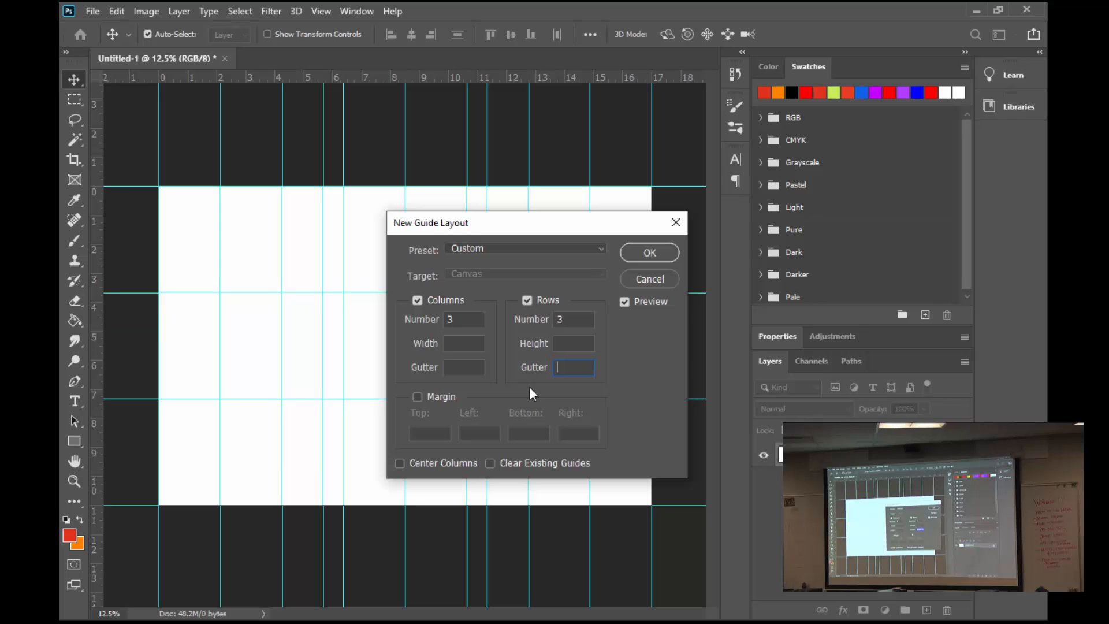
click(490, 462)
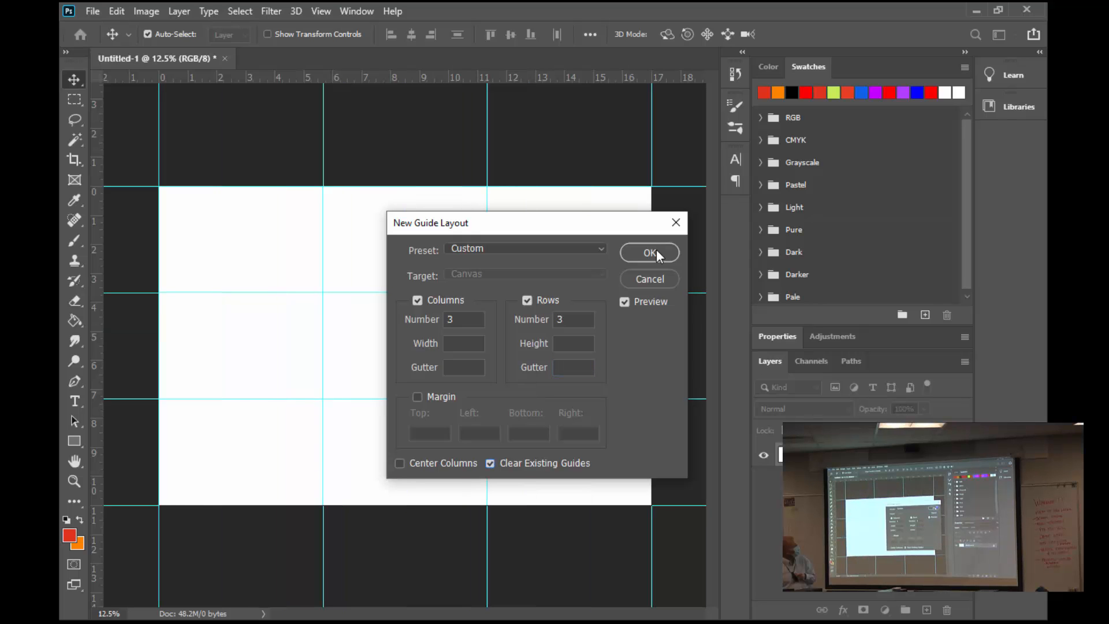
click(650, 253)
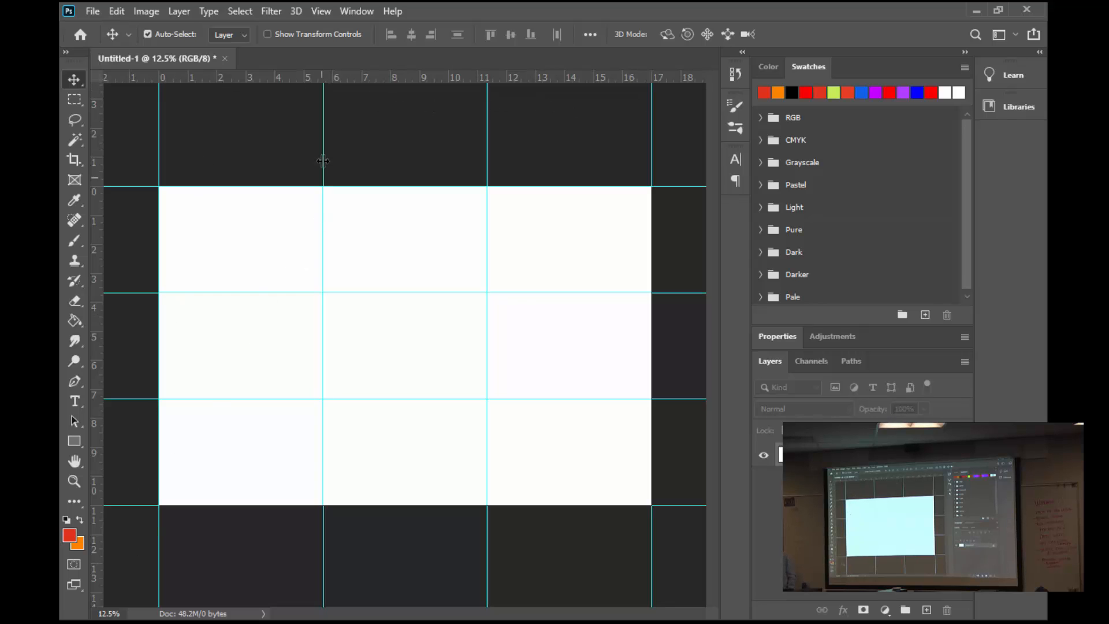
click(326, 13)
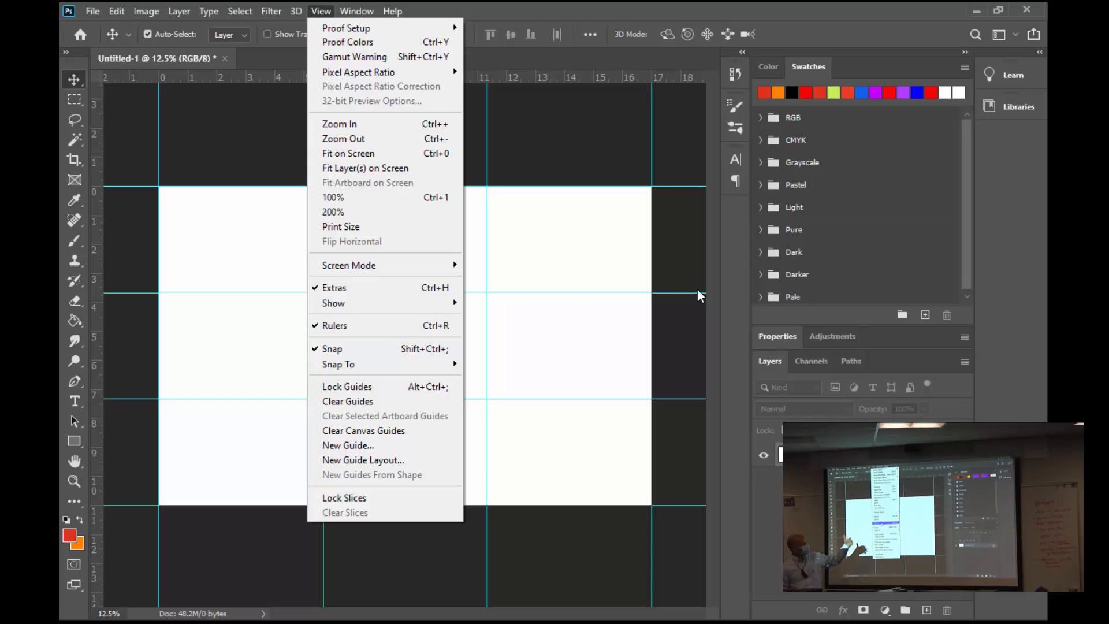
click(605, 259)
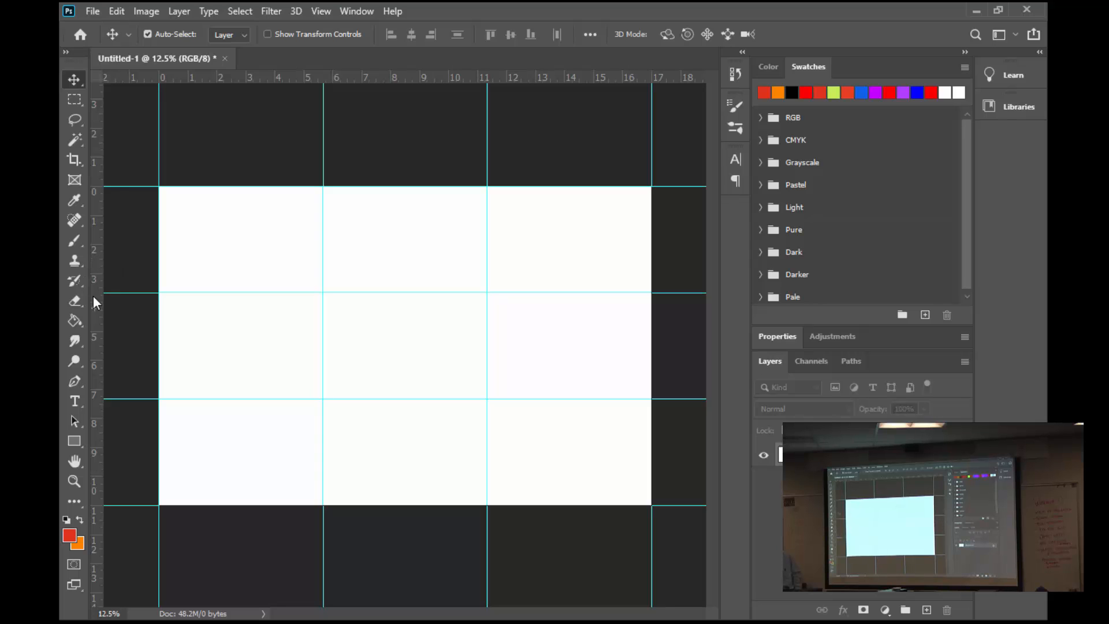
- Place vertical and horizontal margin guides about 0.5 in inside the canvas edges
drag(98, 262, 170, 241)
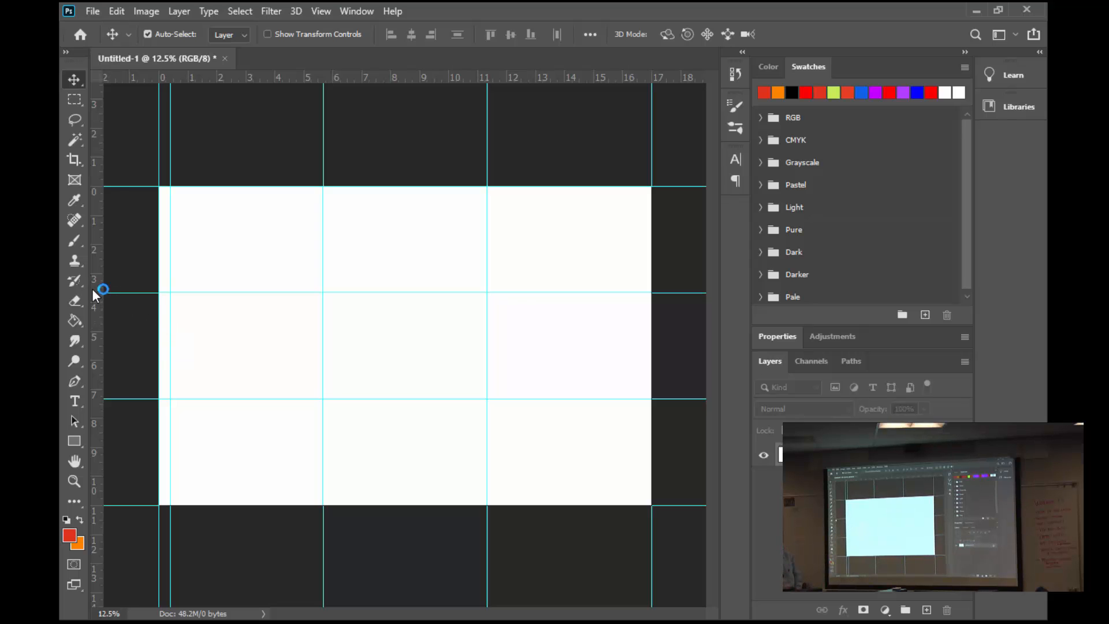
drag(95, 285, 634, 346)
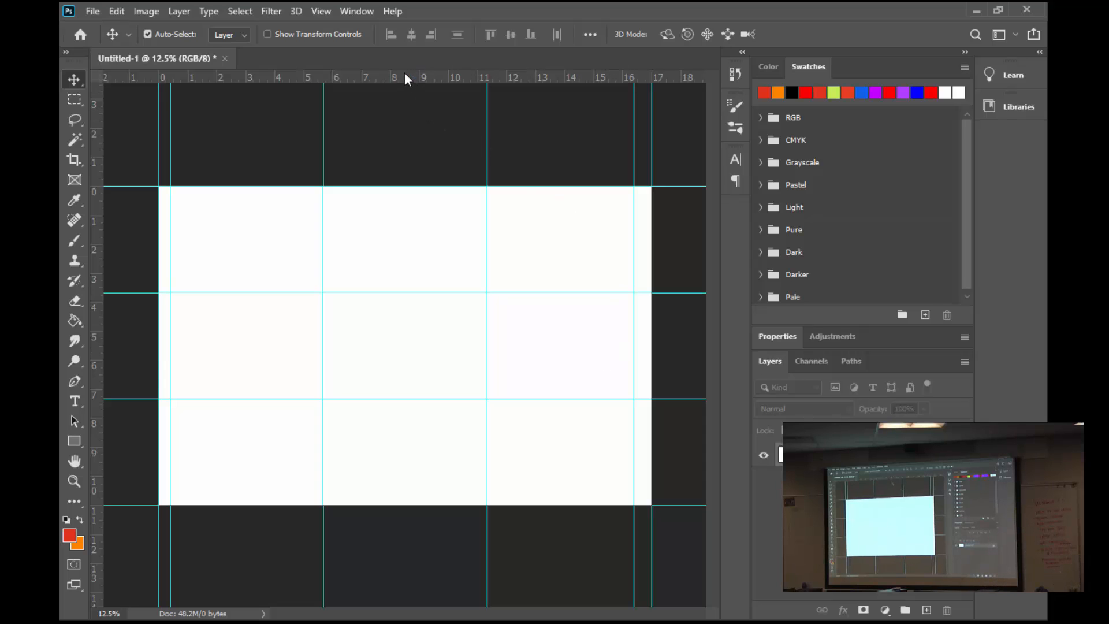
drag(405, 78, 426, 196)
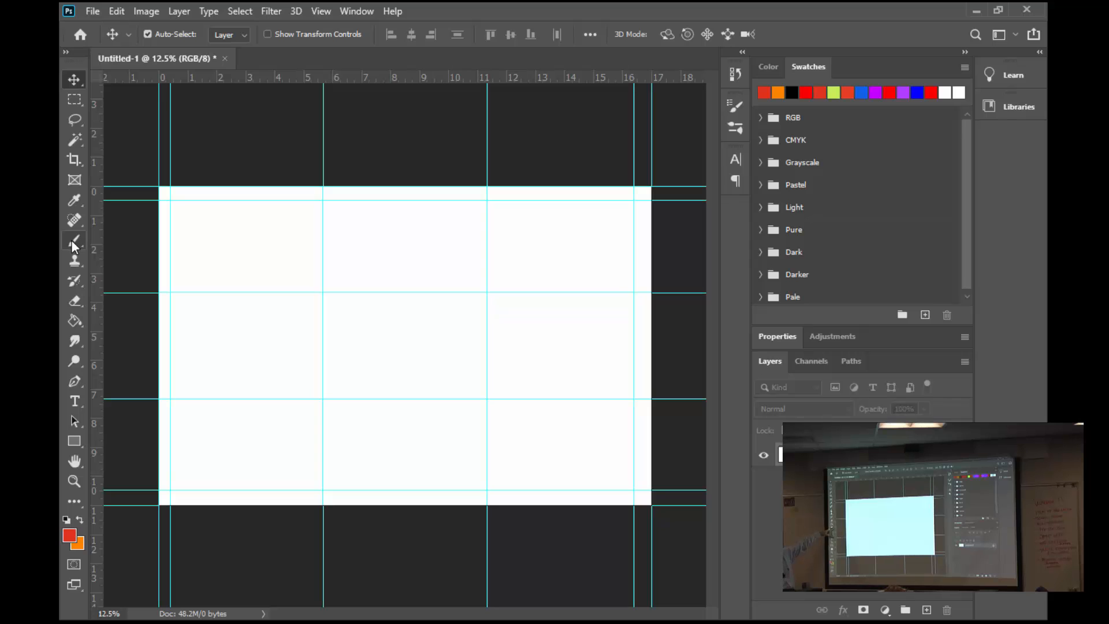
- Activate the Brush tool and choose the Hard Round tip from the General Brushes
key(b)
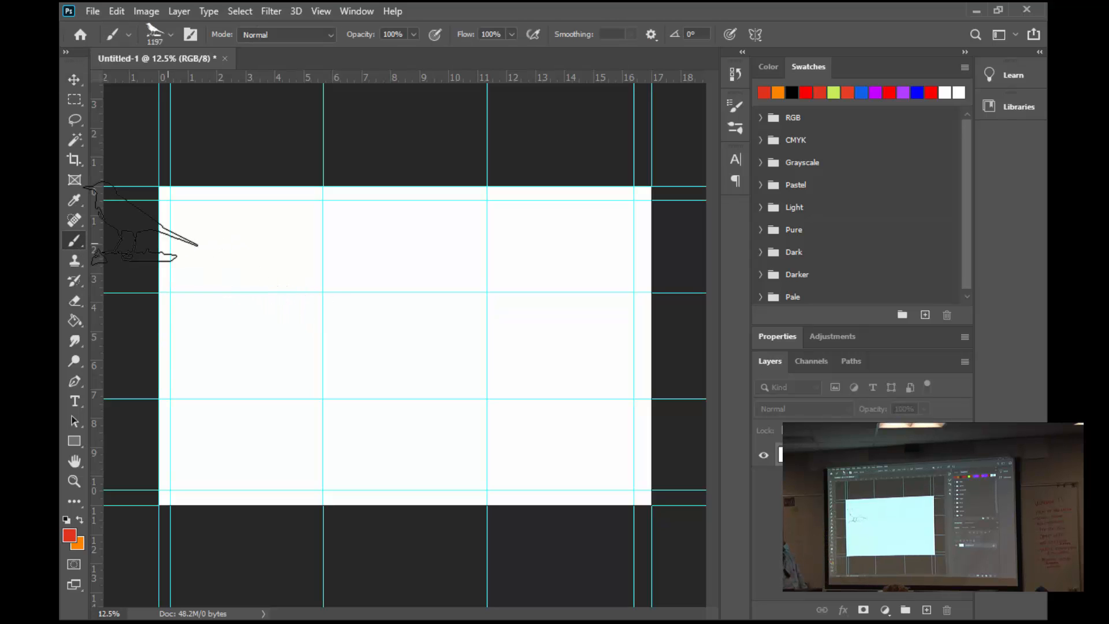
click(170, 36)
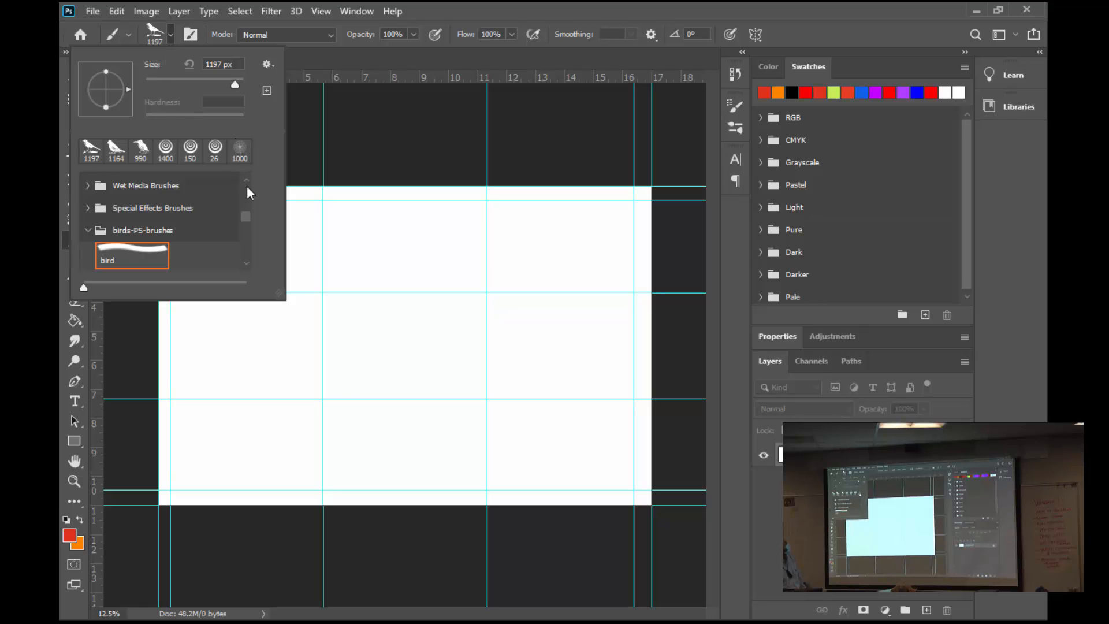
drag(245, 215, 244, 178)
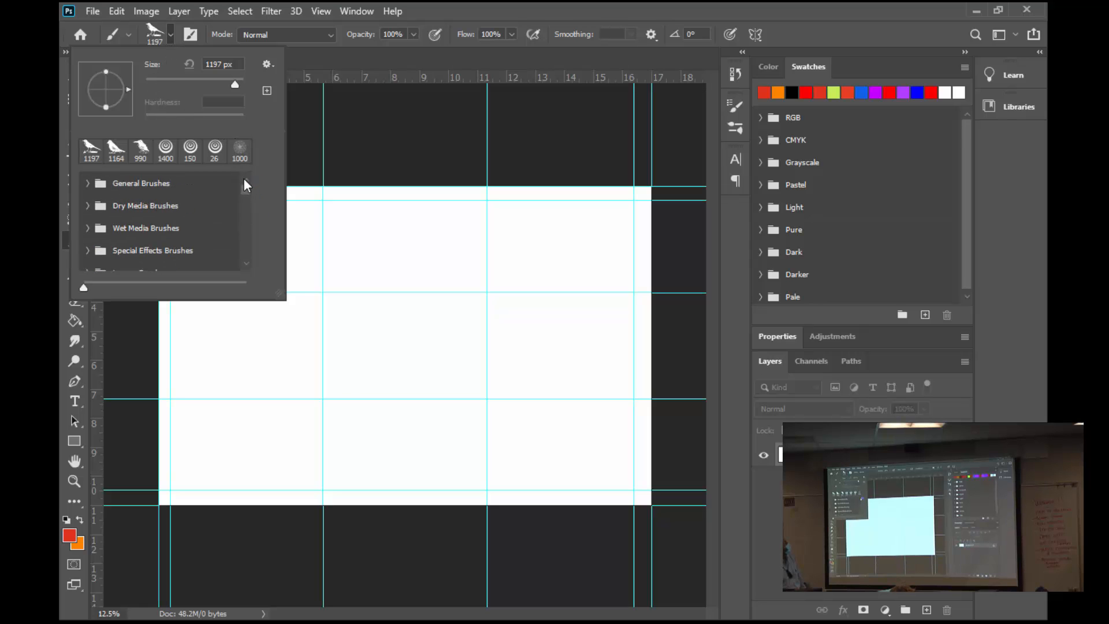
click(90, 183)
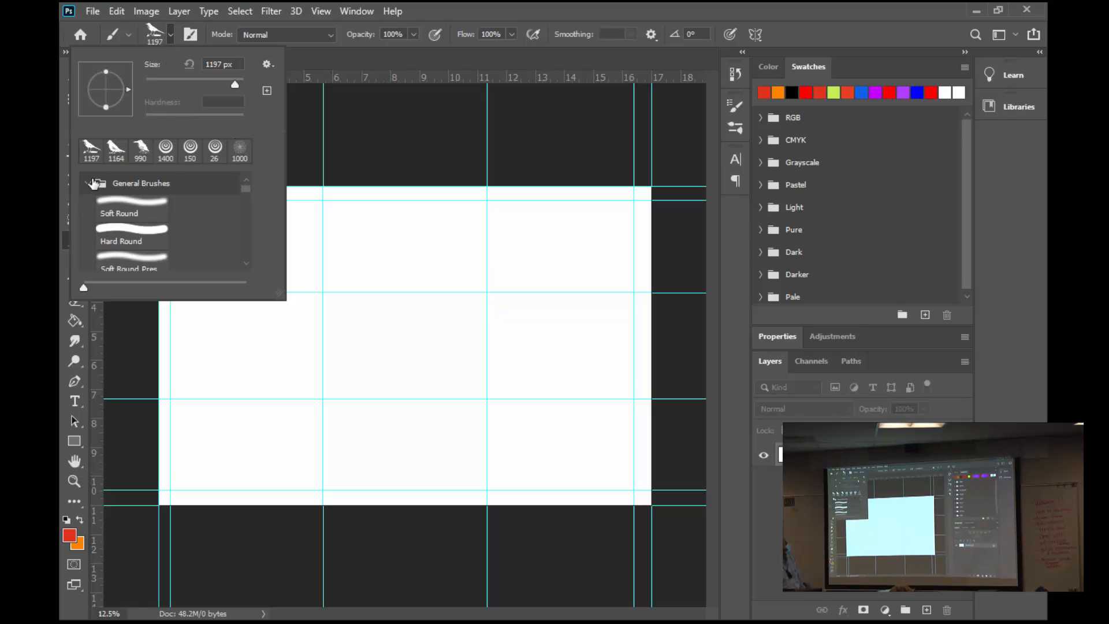
click(133, 232)
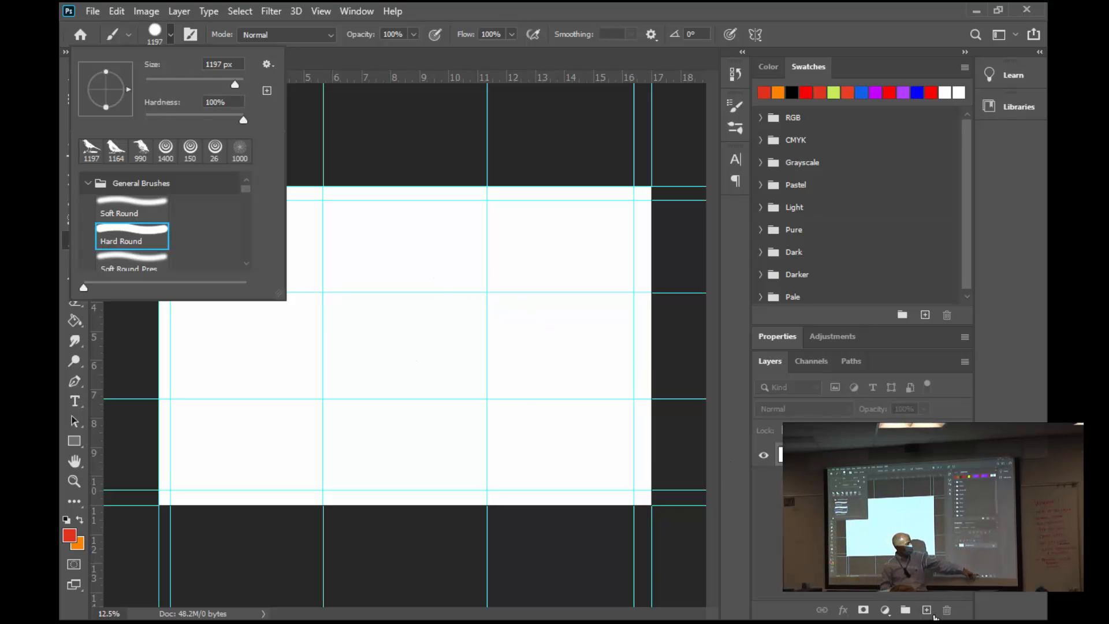
- Add a new layer and paint a large red blob across the lower left and middle of the canvas
click(926, 610)
click(927, 610)
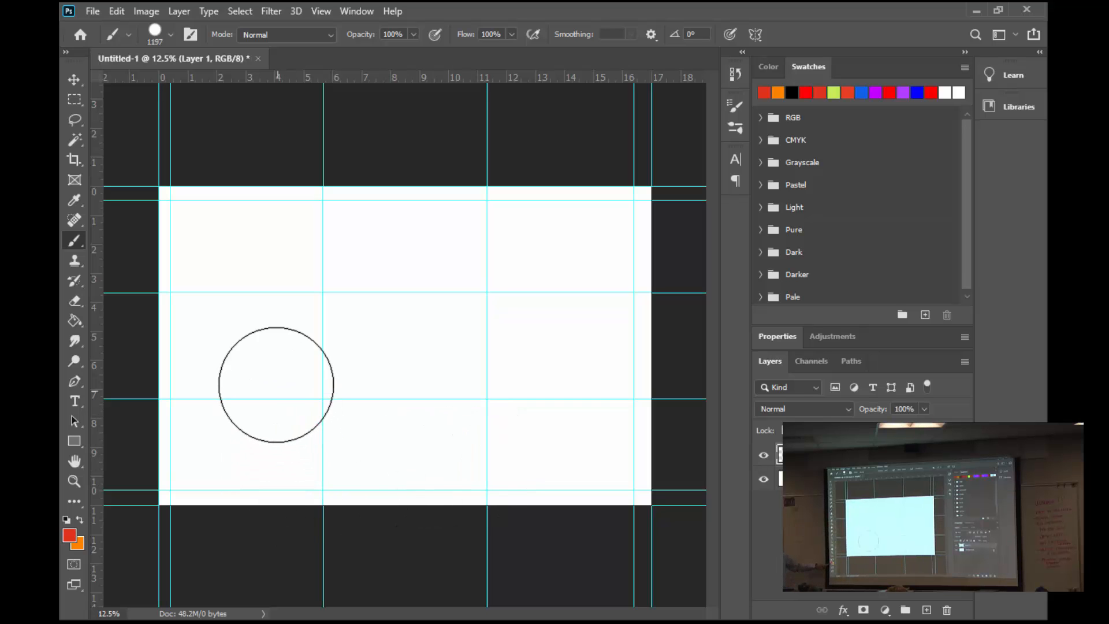
mouse_move(275, 379)
mouse_down()
mouse_move(373, 378)
mouse_move(391, 345)
mouse_up()
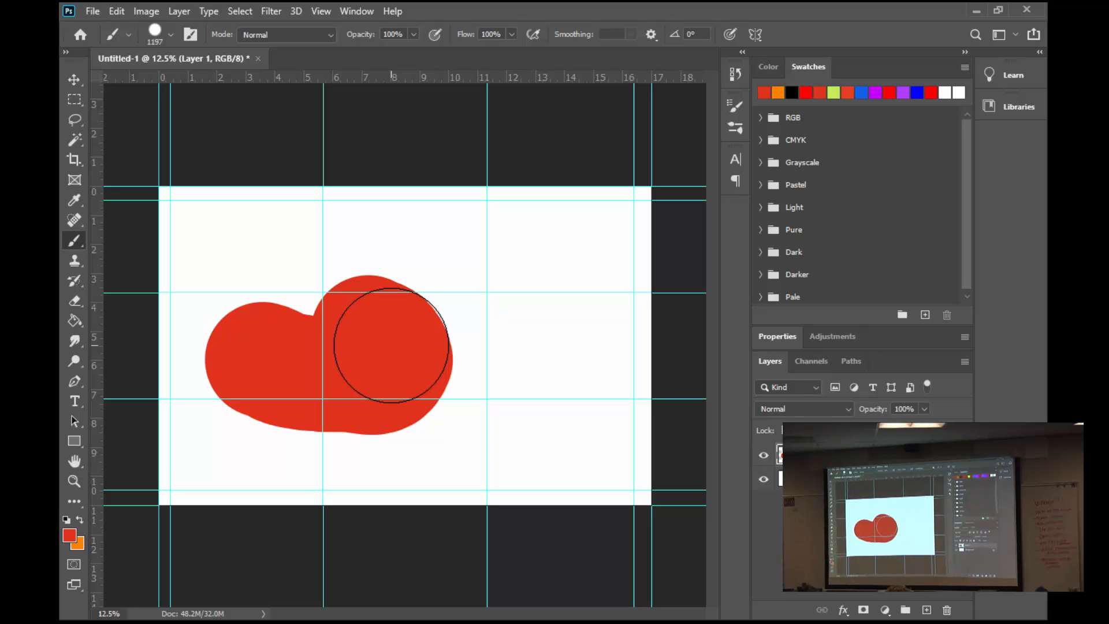
- Reduce the brush size to 300 px
key(bracketleft)
key(bracketleft)
key(bracketleft)
key(bracketleft)
key(bracketleft)
key(bracketleft)
key(bracketleft)
key(bracketleft)
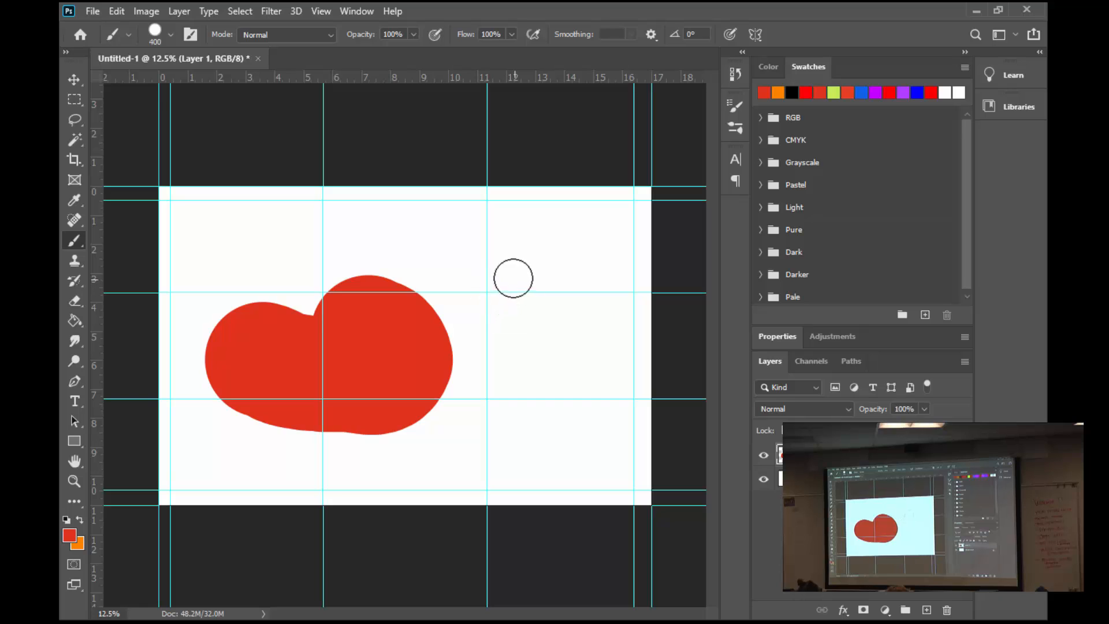
key(bracketleft)
- Paint a thin curved red stroke beside the large blob, and undo both painted strokes
mouse_move(460, 248)
mouse_down()
mouse_move(524, 307)
mouse_move(534, 386)
mouse_up()
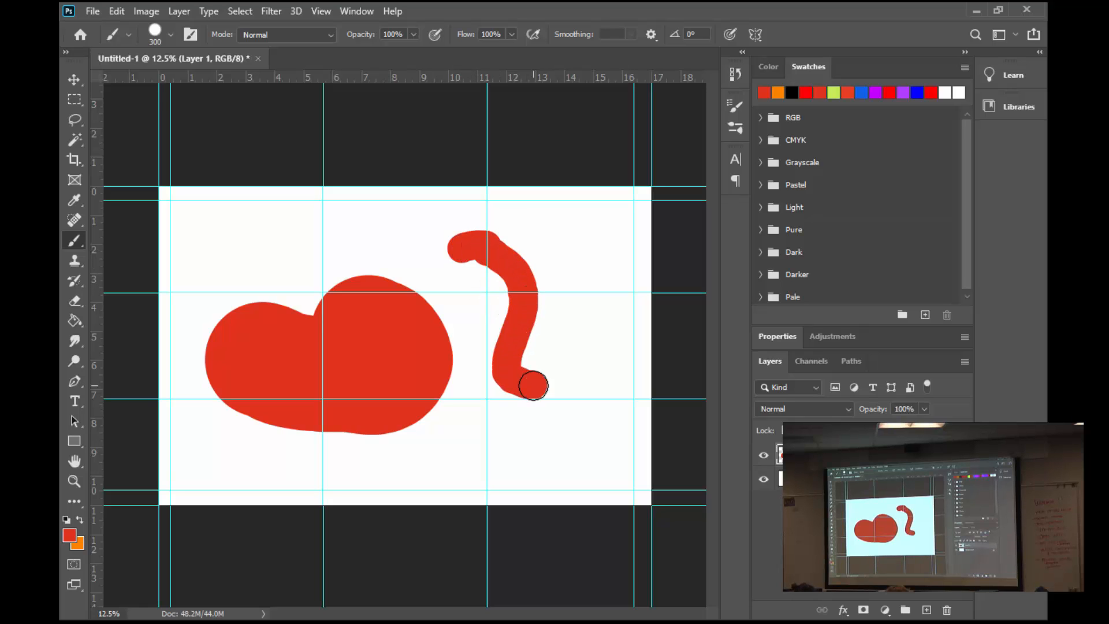
key(ctrl+z)
key(ctrl+z)
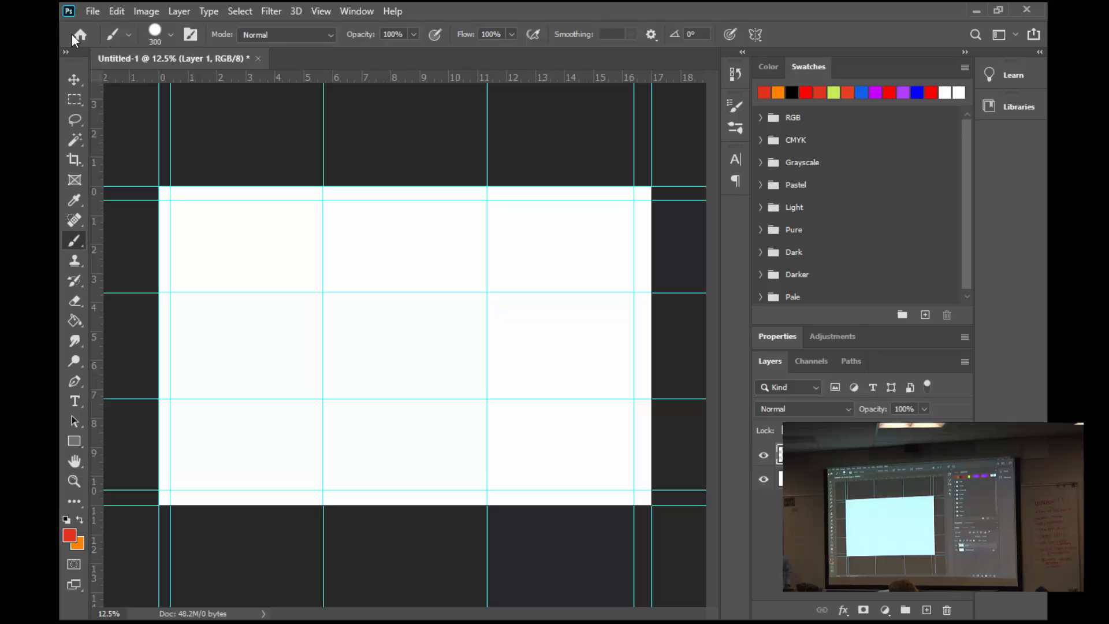
- Collapse the General Brushes folder in the brush presets and browse the other brush folders
click(130, 36)
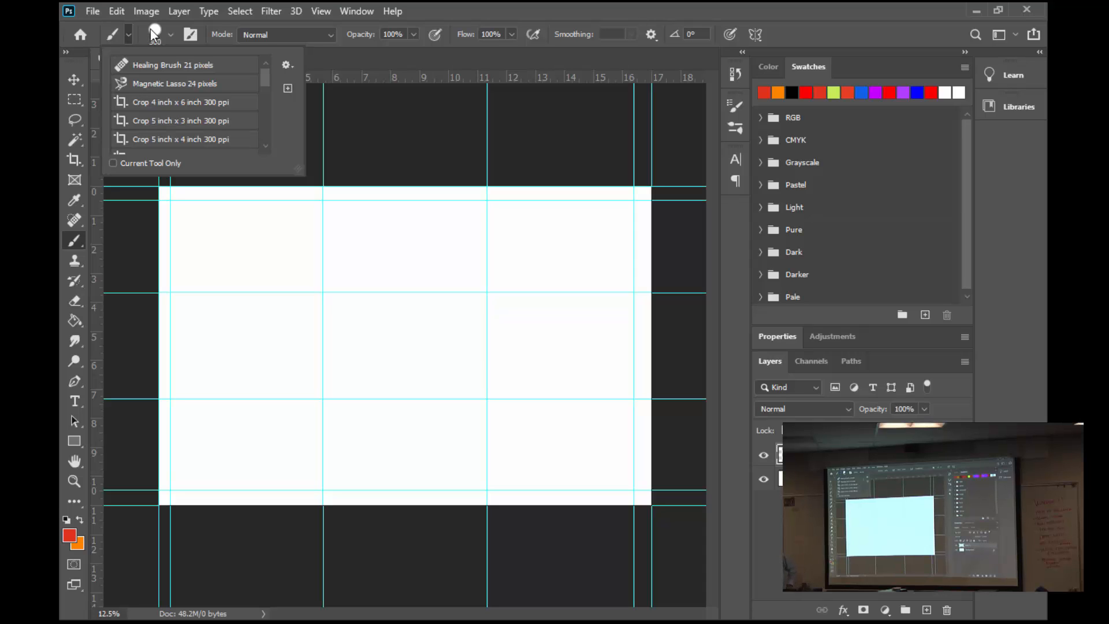
click(172, 34)
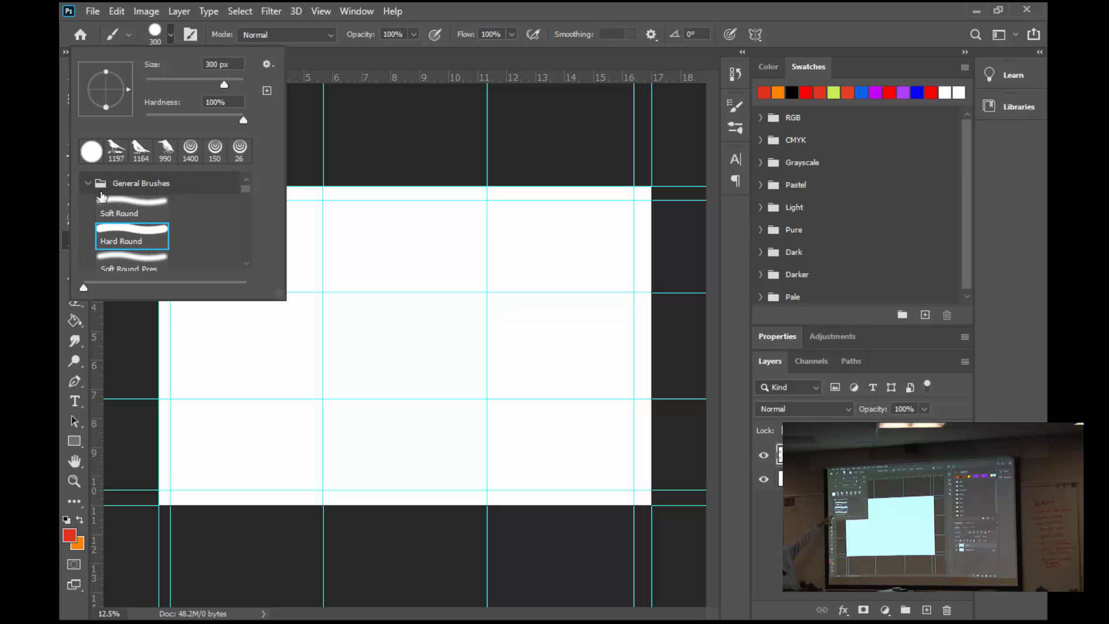
click(87, 182)
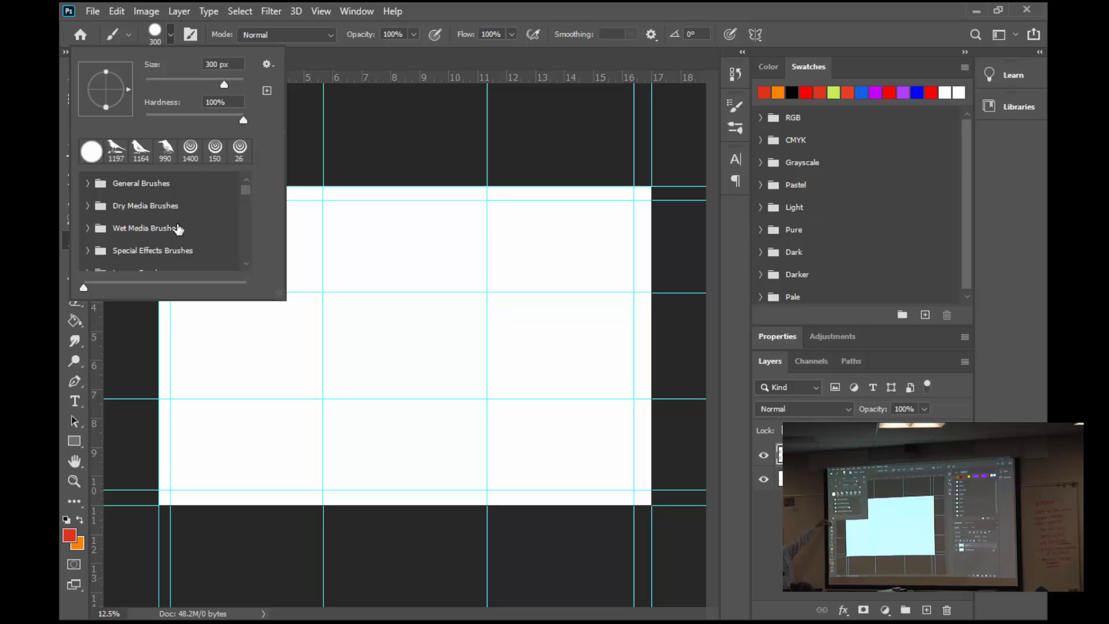
scroll(179, 230, down, 1)
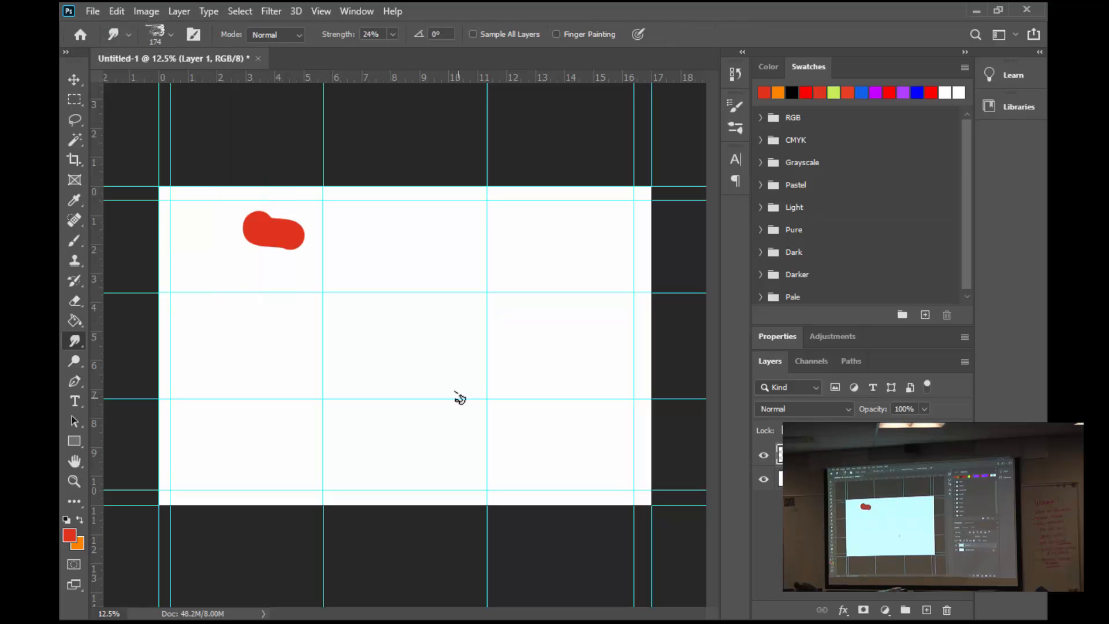
- Undo the short red stroke in the upper-left grid cell and reactivate the Brush tool
key(ctrl+z)
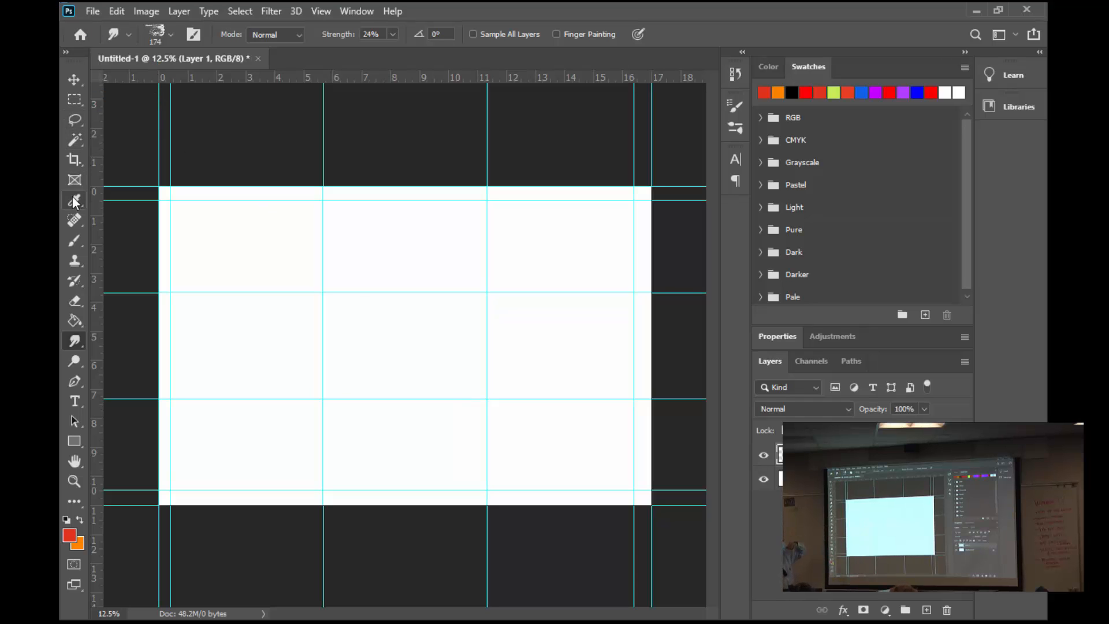
click(70, 240)
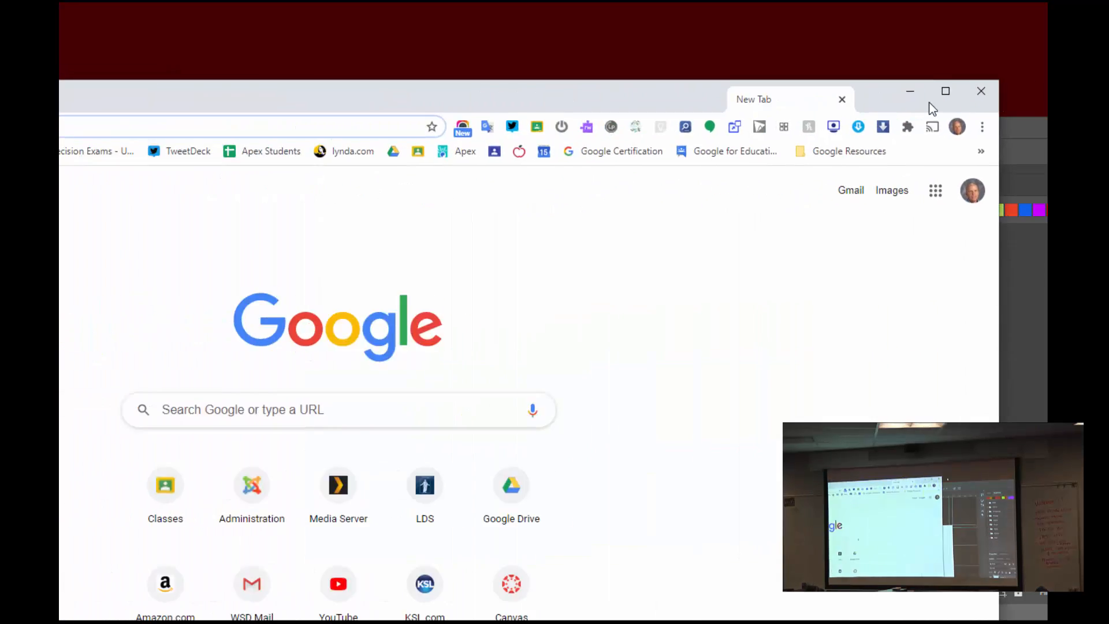
- Maximize the Chrome window and search Google for "free photoshop brushes"
click(943, 90)
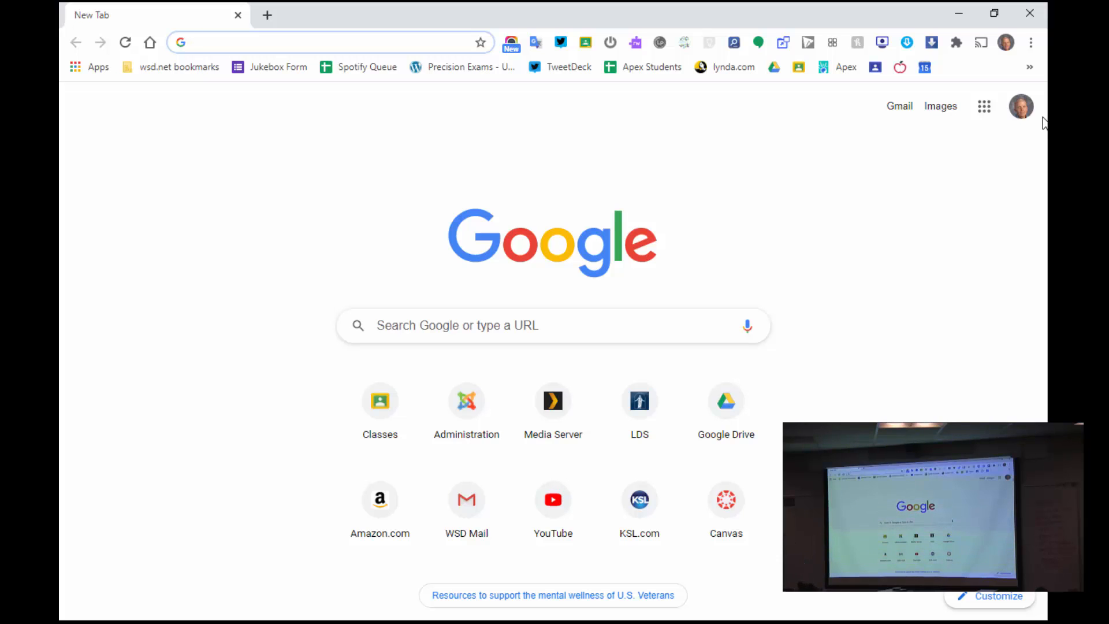
text(free photoshop brushes)
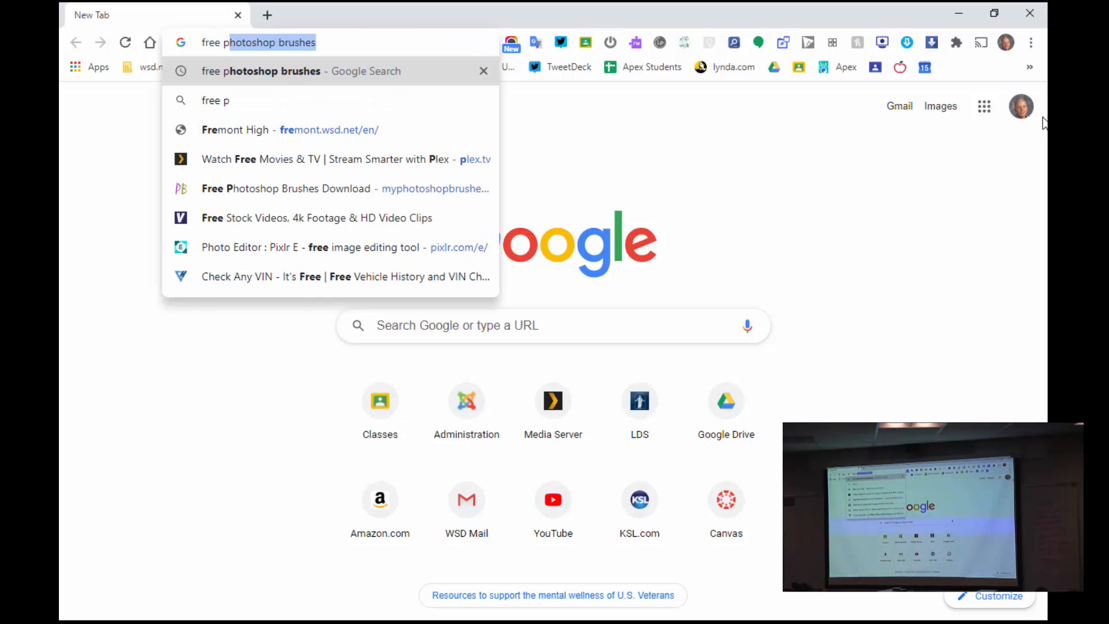
key(Return)
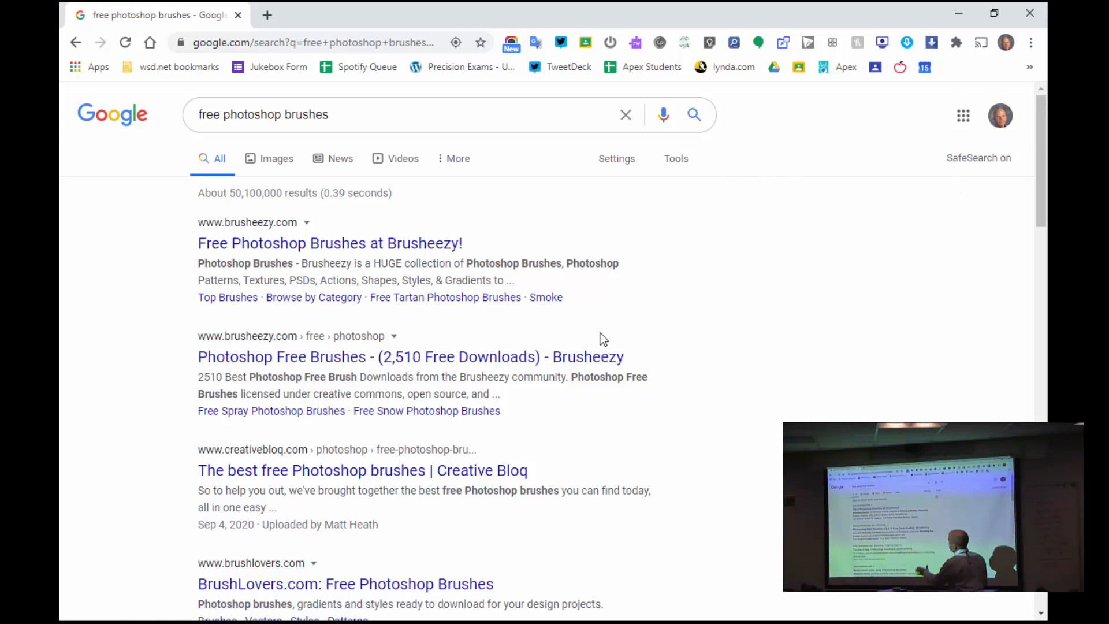
- Find the myphotoshopbrushes.com result "Free Photoshop Brushes Download" in the search results and open it
scroll(604, 339, down, 2)
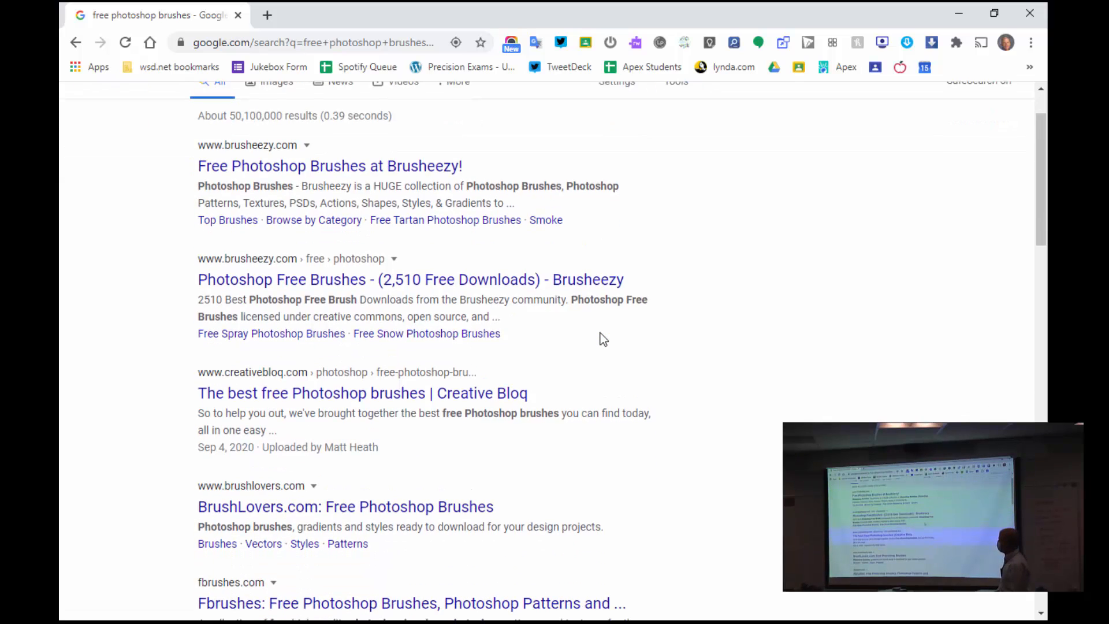
scroll(604, 339, down, 2)
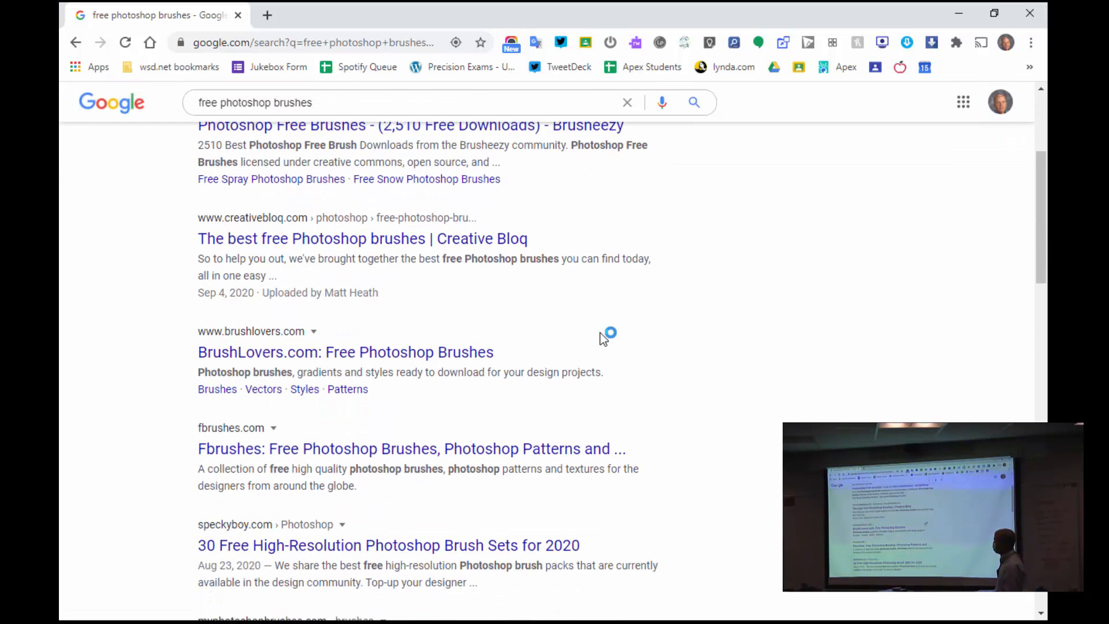
scroll(604, 339, down, 4)
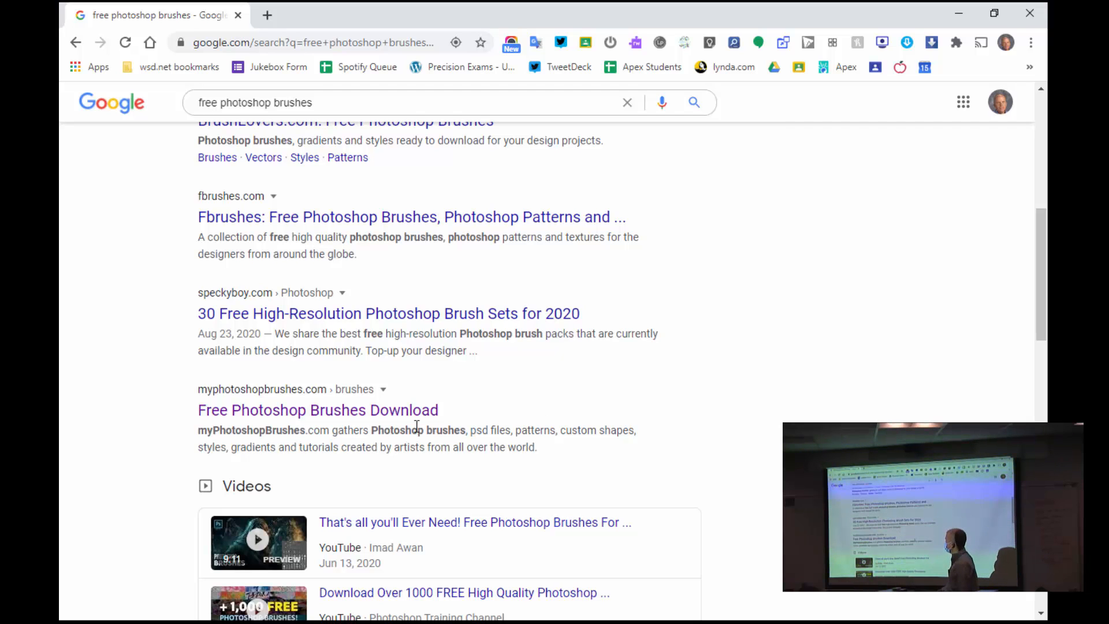
click(320, 411)
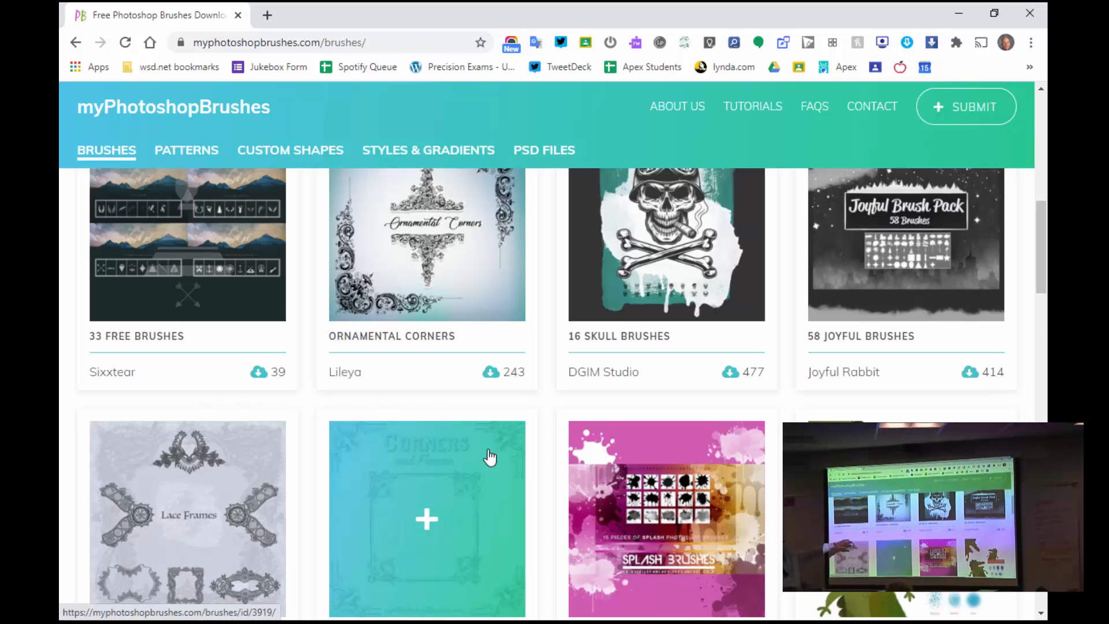
- Look through the free brush packs offered on the myPhotoshopBrushes Brushes page
scroll(490, 457, up, 3)
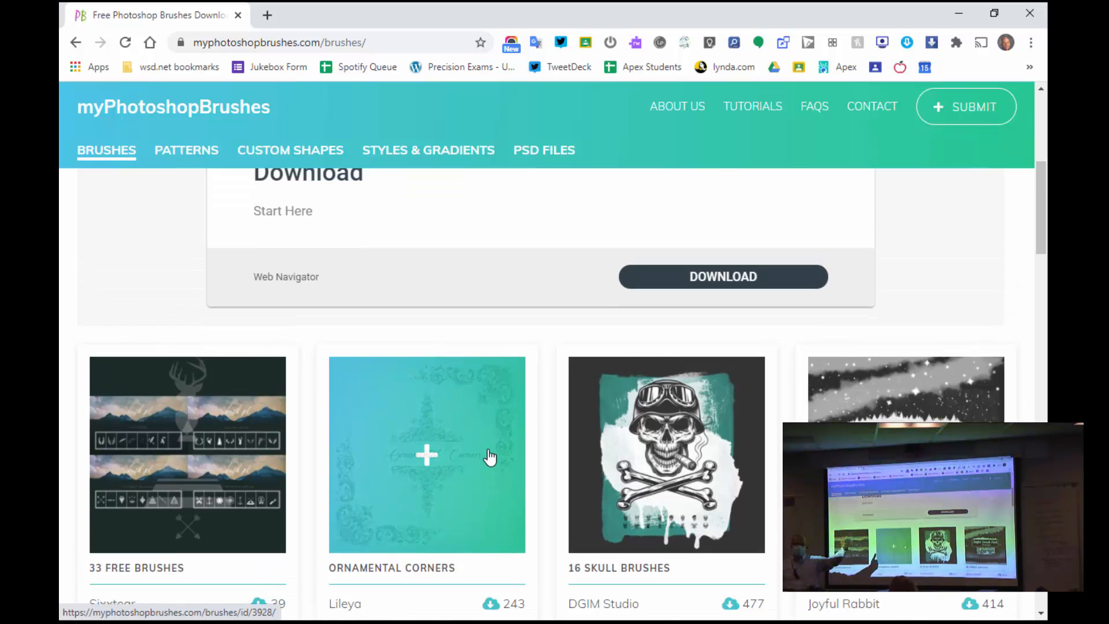
scroll(490, 457, down, 3)
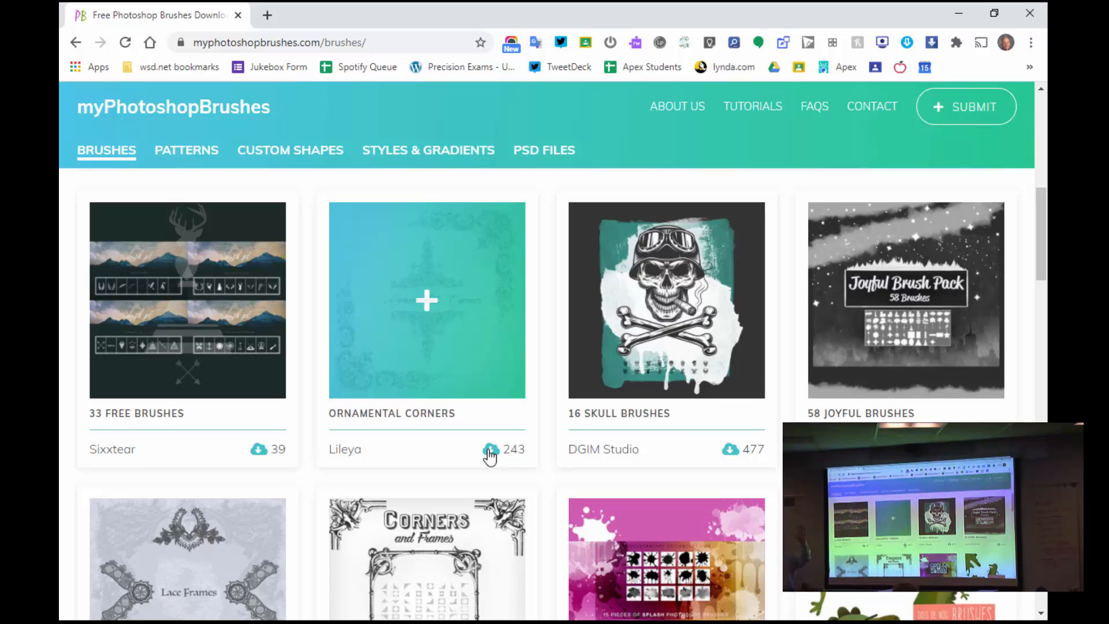
scroll(489, 451, down, 1)
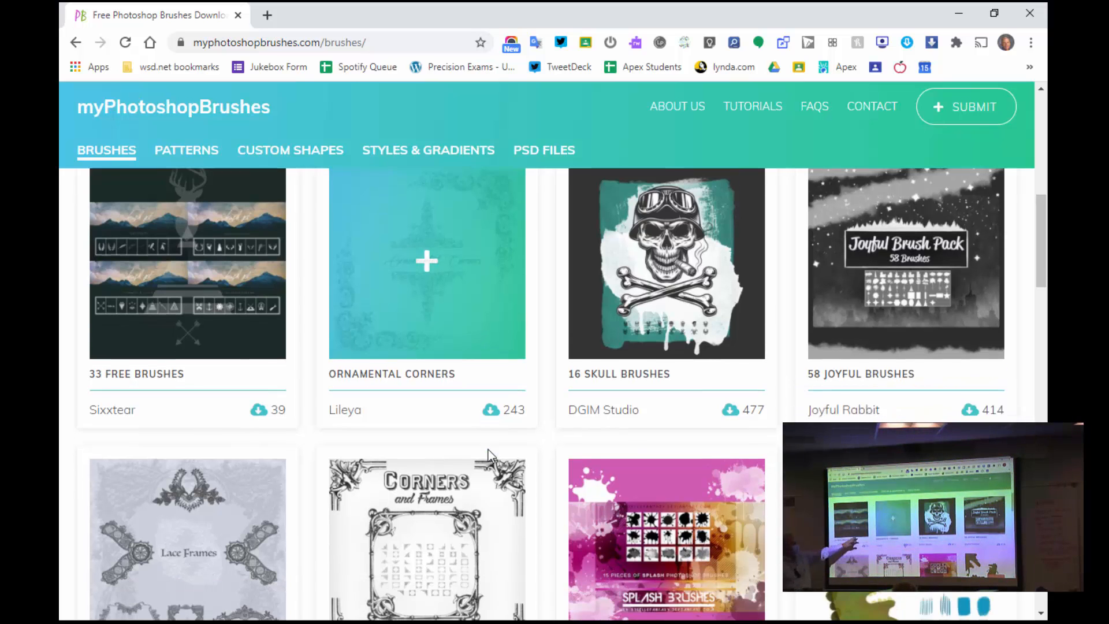
scroll(487, 449, down, 1)
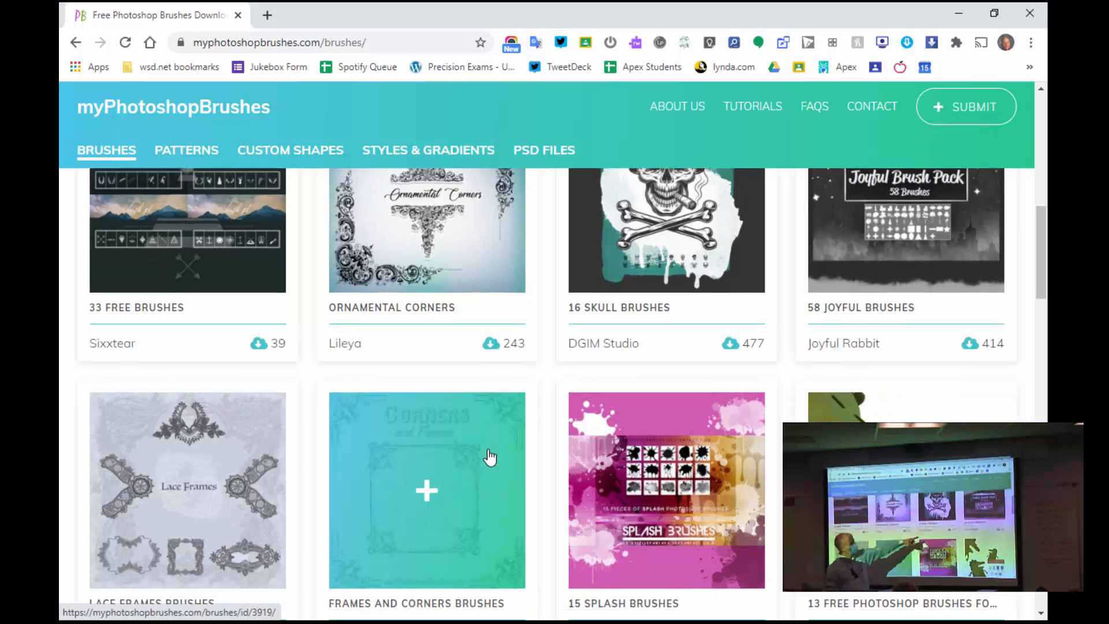
scroll(488, 448, up, 3)
scroll(488, 450, down, 1)
scroll(488, 449, down, 4)
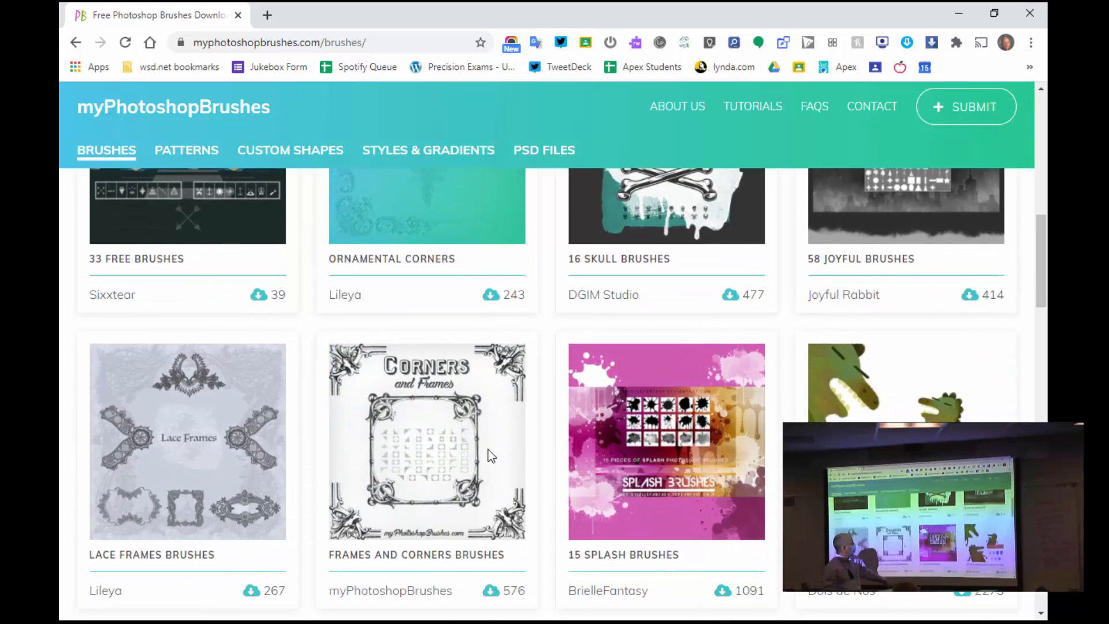
scroll(490, 457, down, 4)
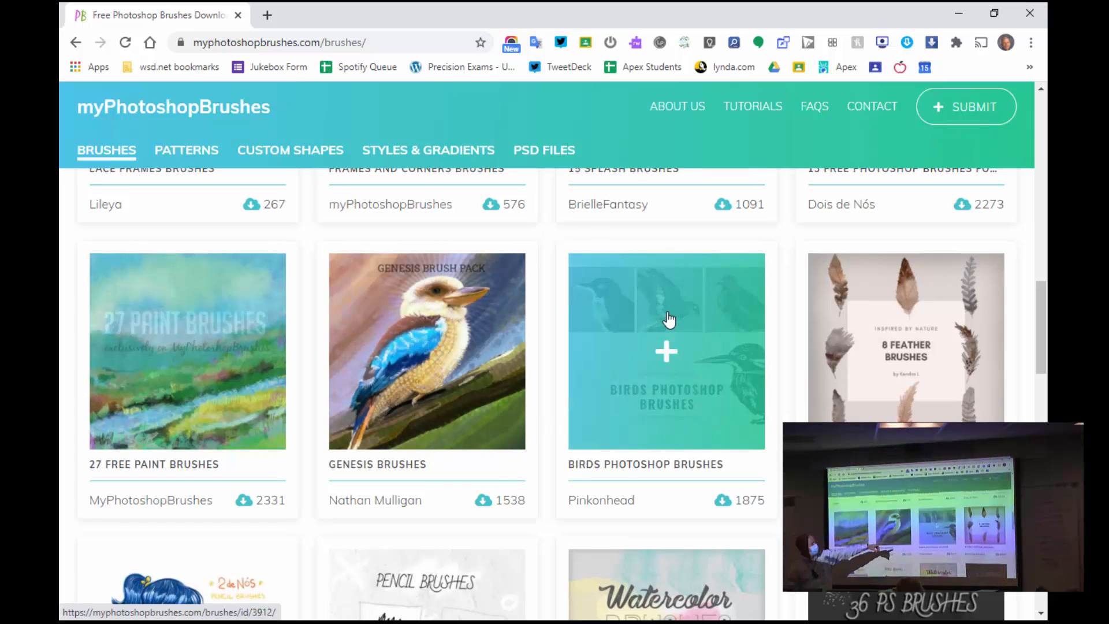
- Open the Birds Photoshop Brushes pack and examine its description, individual brush tips and preview images
click(668, 317)
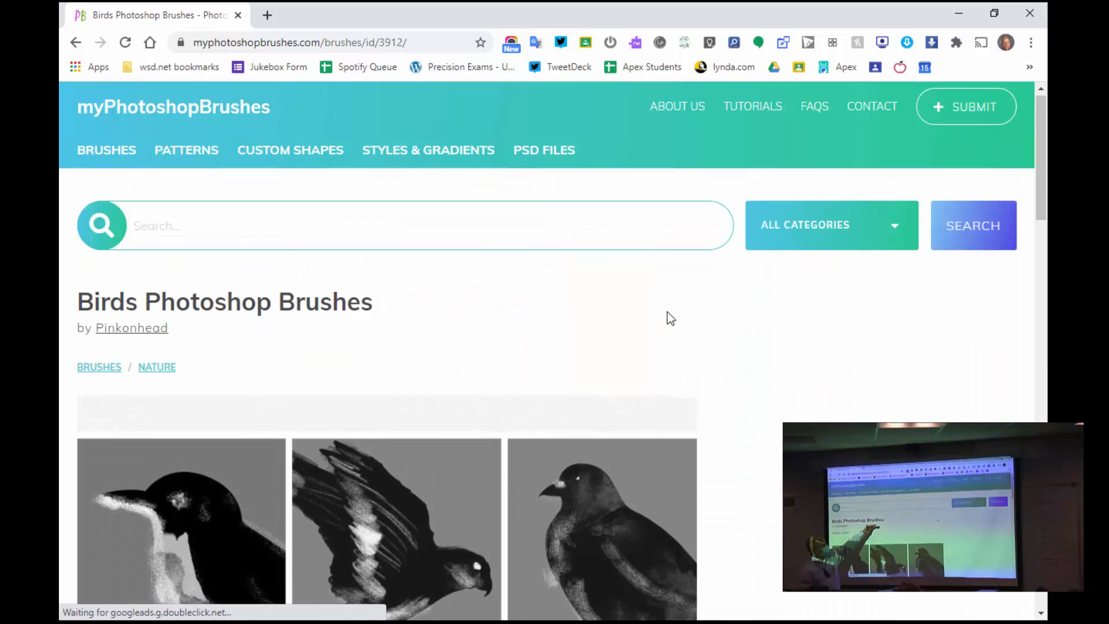
scroll(669, 320, down, 12)
scroll(668, 320, down, 3)
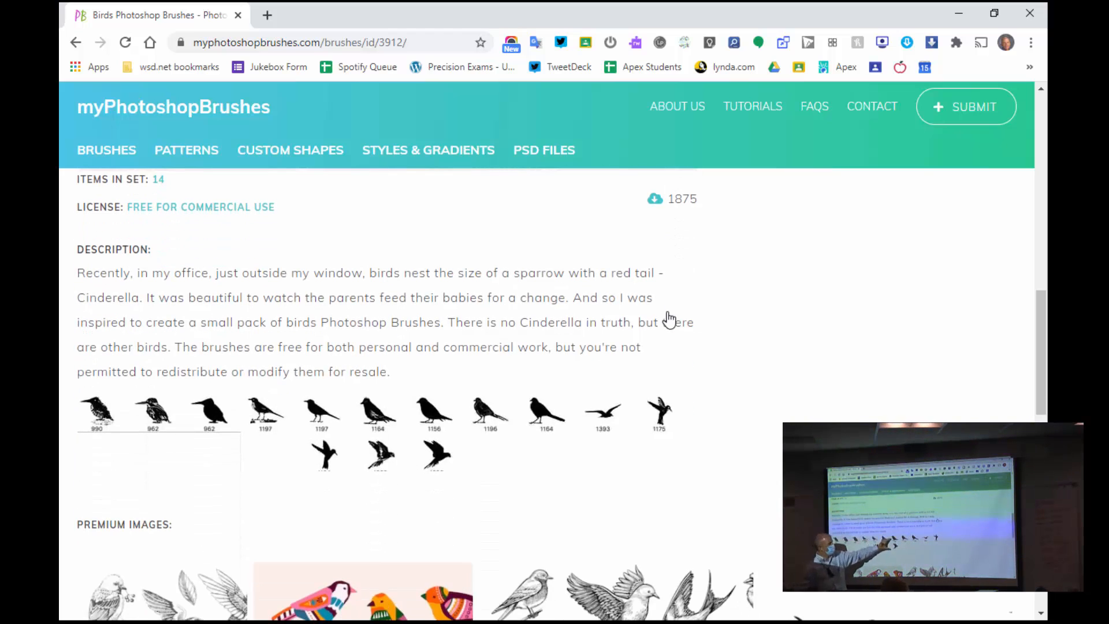
scroll(669, 319, up, 9)
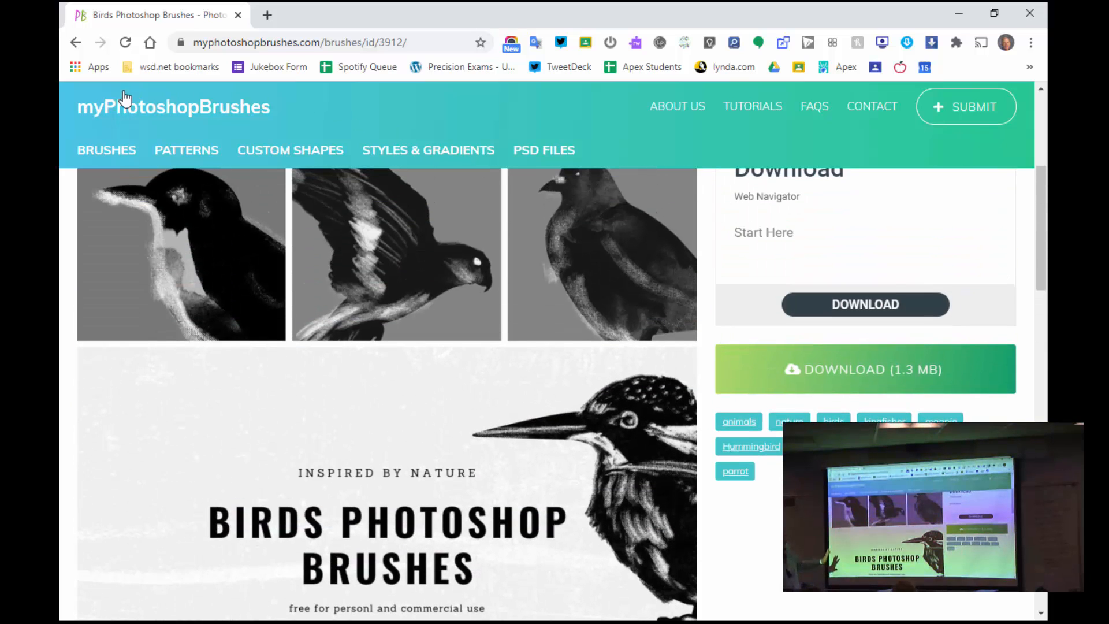
- Leave the bird pack, review the CC0 Animal Illustrations Brushes pack and download its 11.7 MB file
click(70, 44)
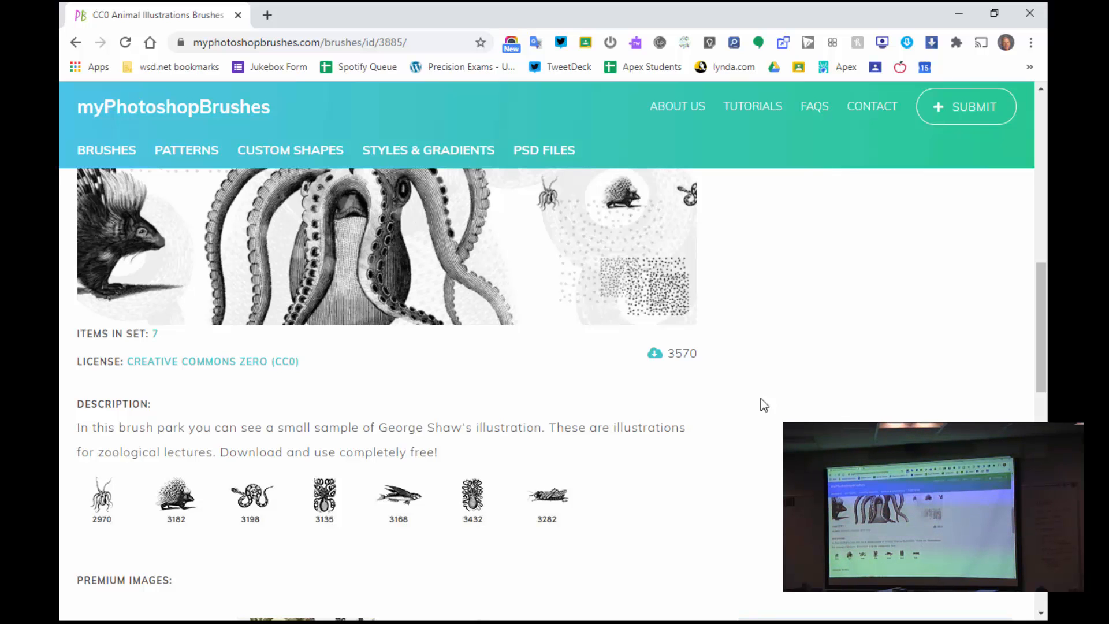
scroll(761, 398, down, 2)
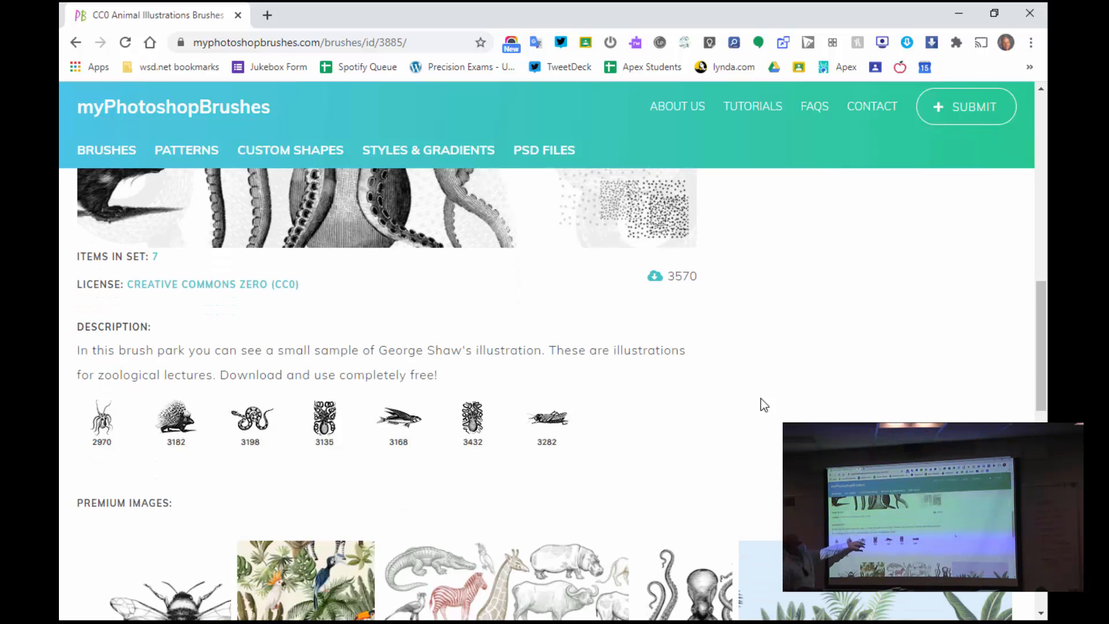
scroll(760, 398, up, 5)
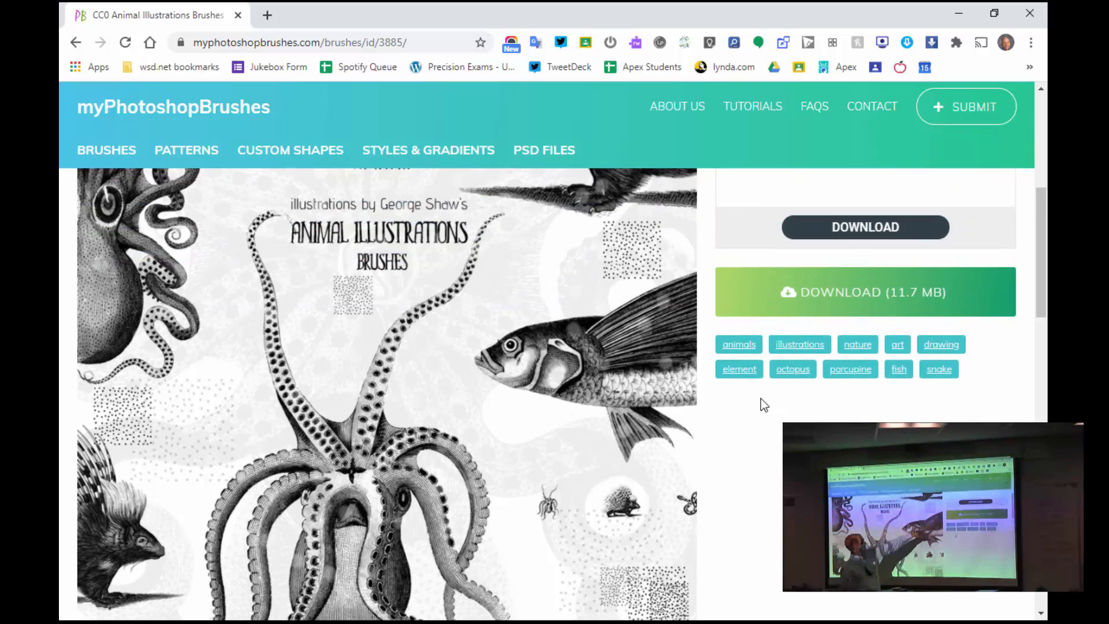
scroll(761, 399, up, 4)
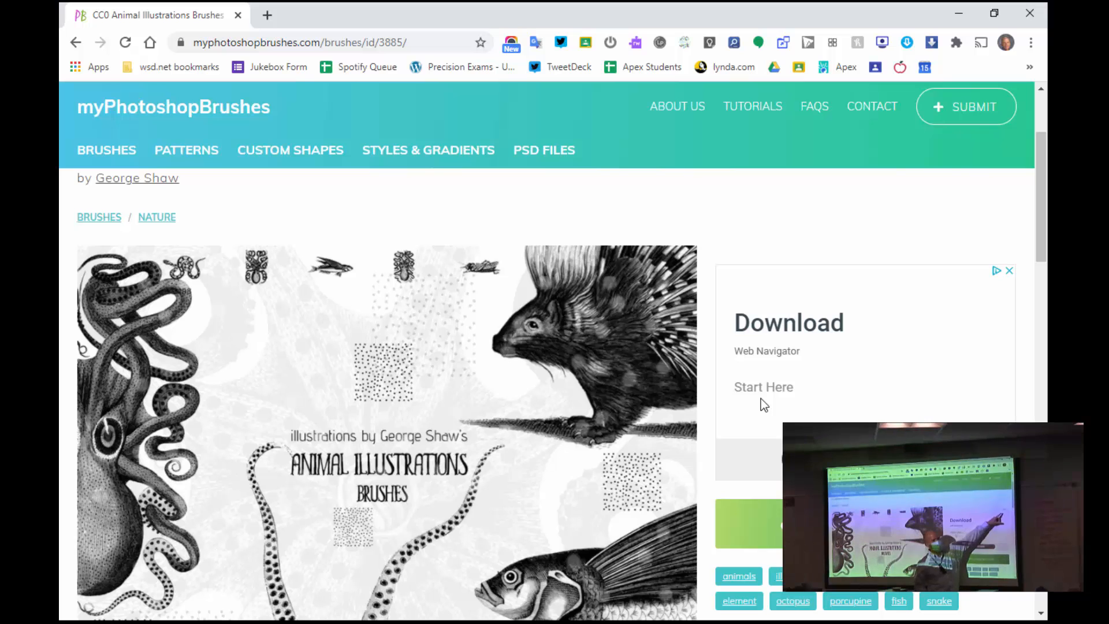
scroll(761, 399, down, 3)
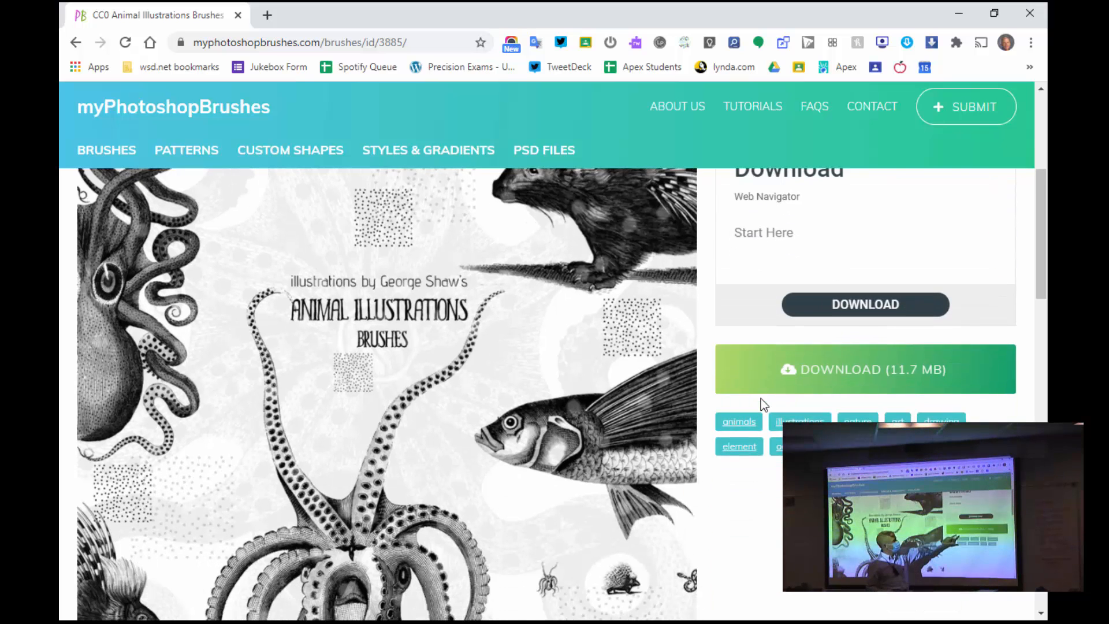
click(861, 379)
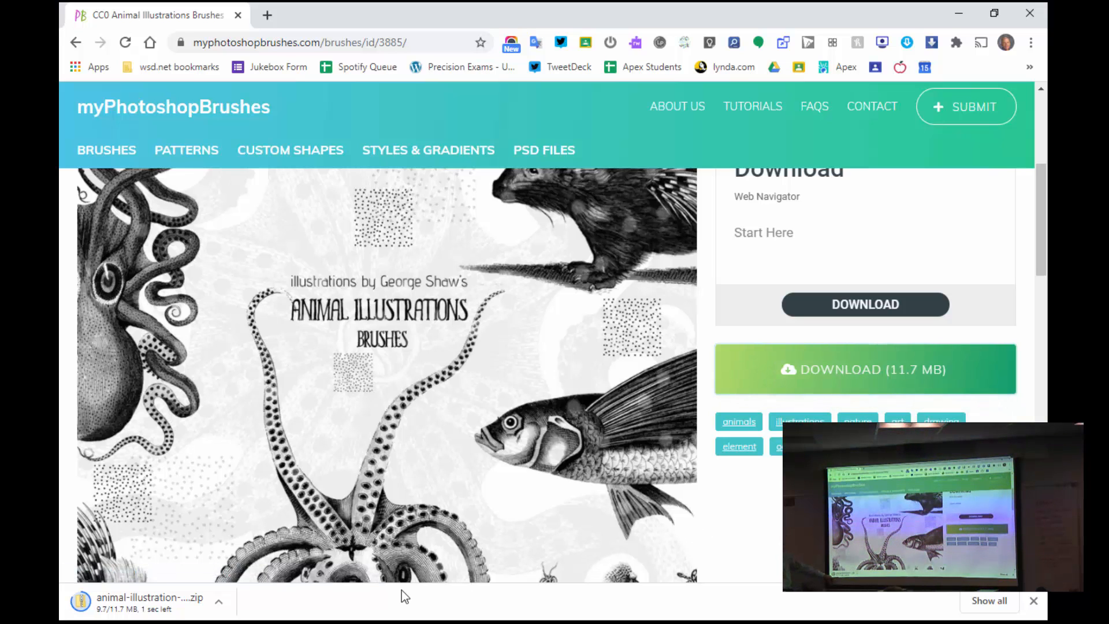
- Open the downloaded animal-illustration-brushes zip and load animal-illustration-brushes.abr from its folder into Photoshop
click(135, 600)
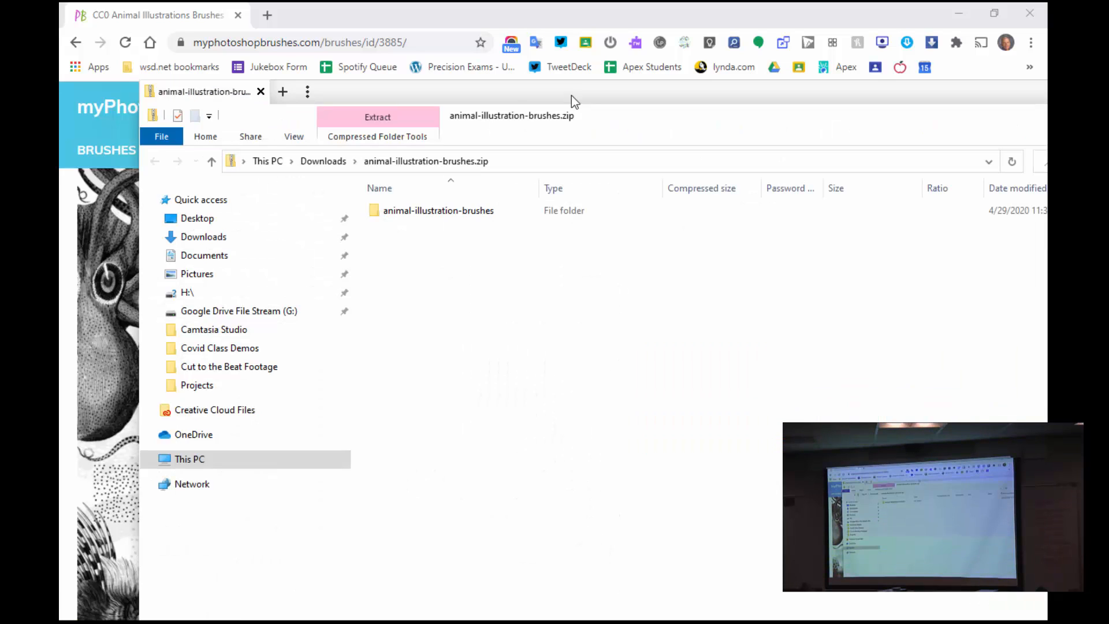
click(451, 210)
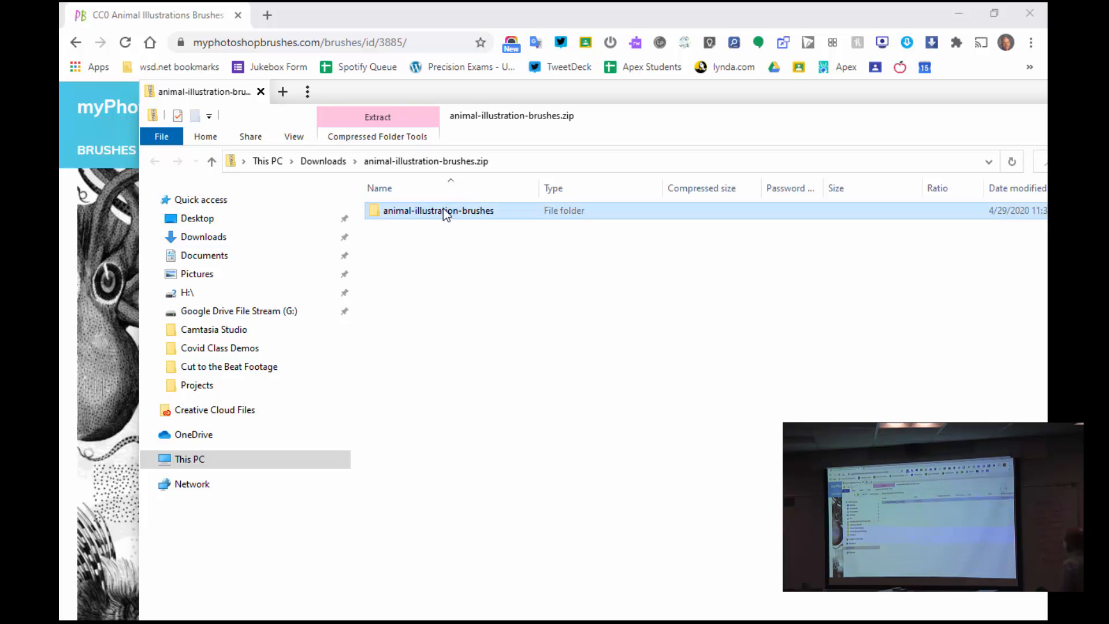
double_click(439, 213)
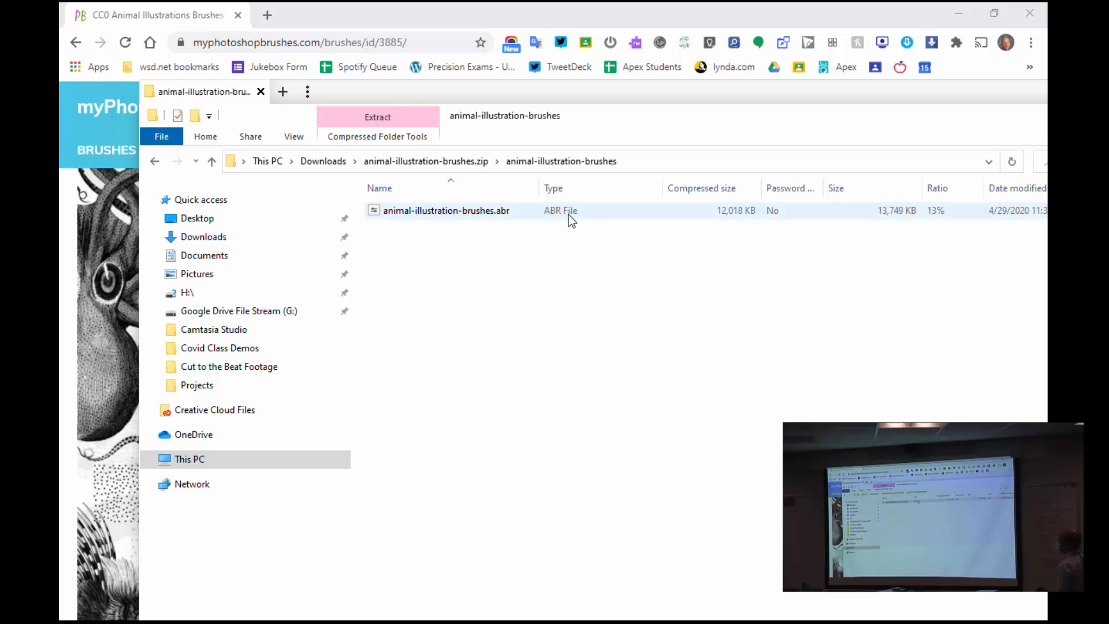
click(466, 219)
double_click(466, 218)
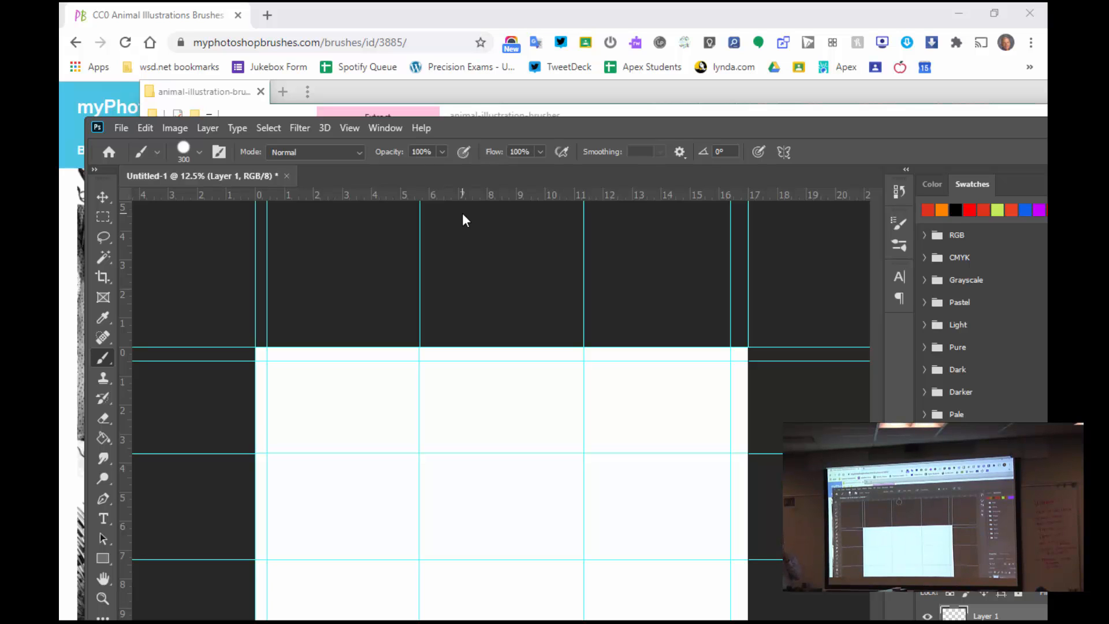
- Maximize the Photoshop window and choose the 3182 px porcupine tip from the animal-illustration-brushes folder
click(200, 153)
scroll(275, 332, down, 3)
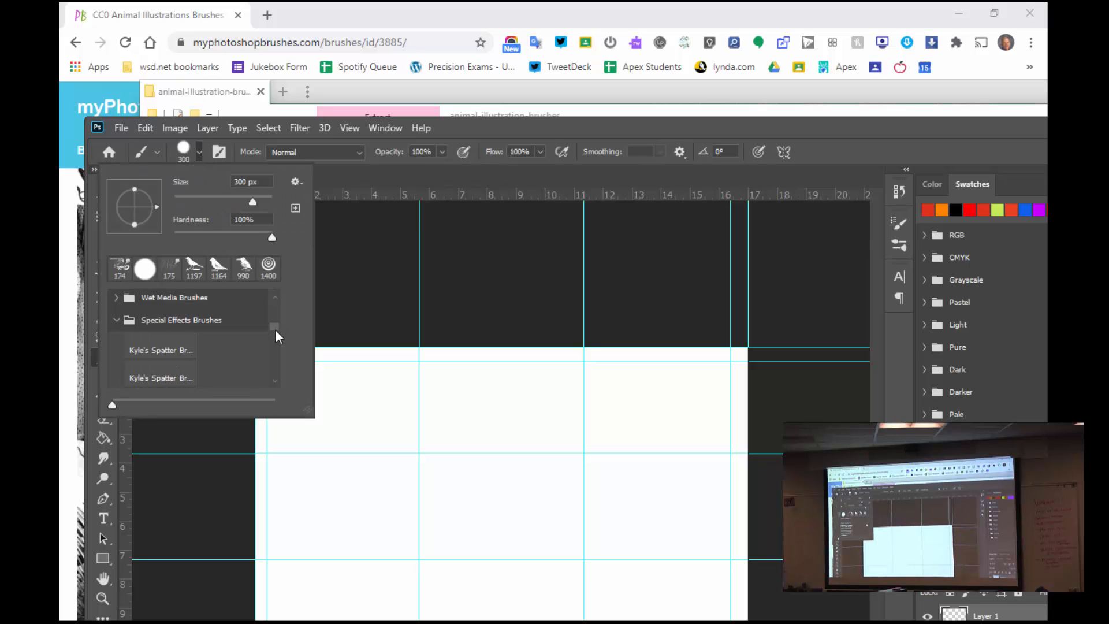
scroll(276, 374, down, 3)
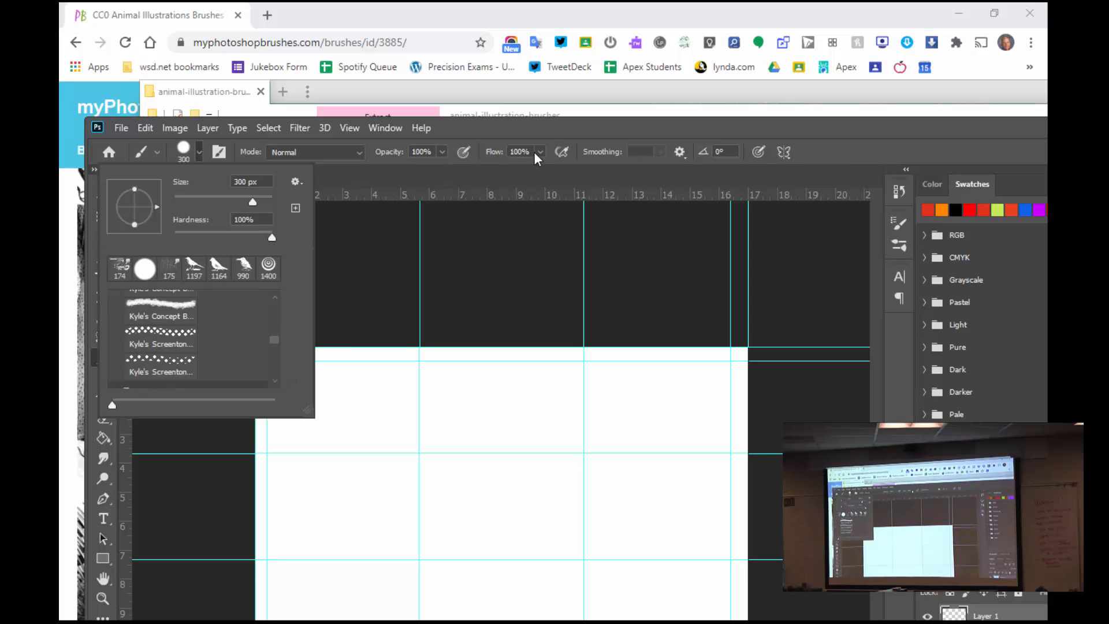
drag(566, 130, 546, 6)
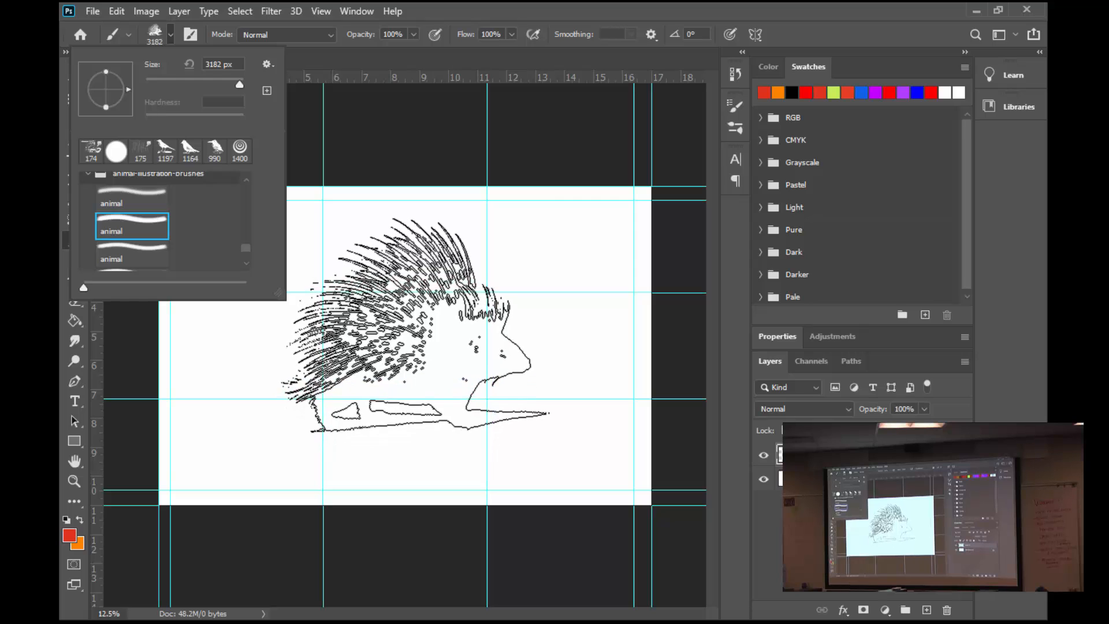
- Stamp the porcupine in red near the middle of the canvas
click(423, 324)
click(422, 325)
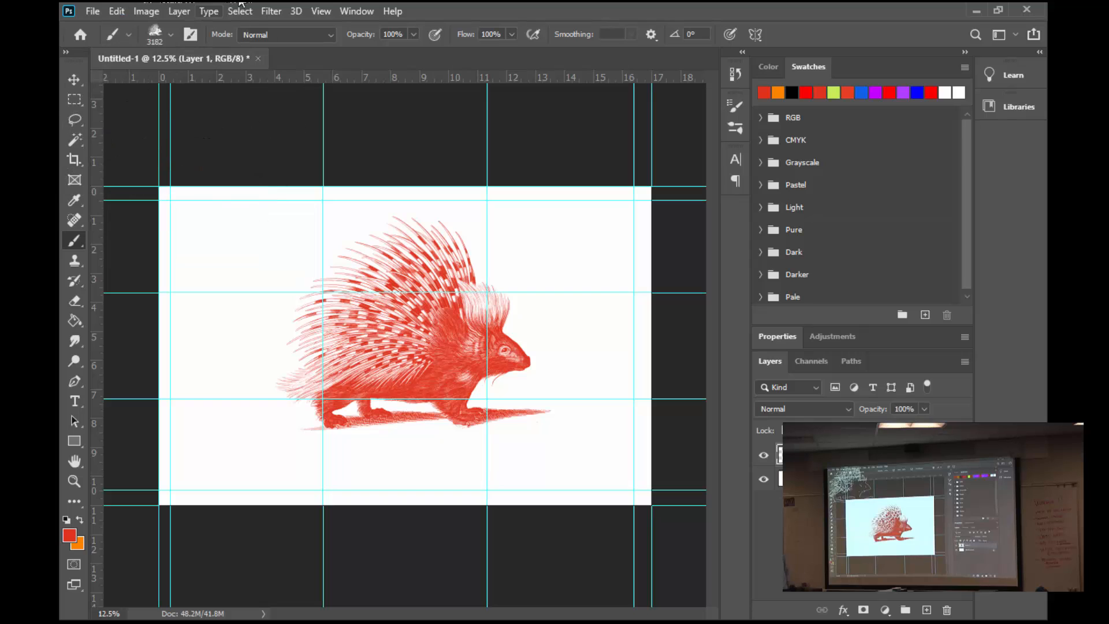
- Enable Flip X for the porcupine tip in the brush settings and stamp the mirrored animal in the canvas's lower-left area
click(171, 36)
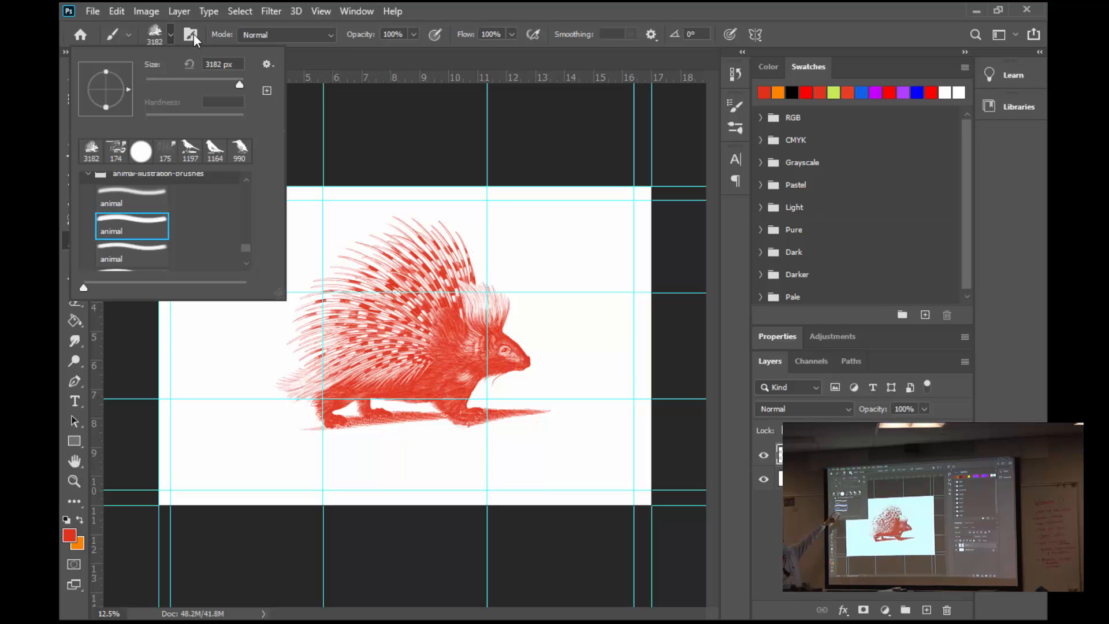
click(194, 34)
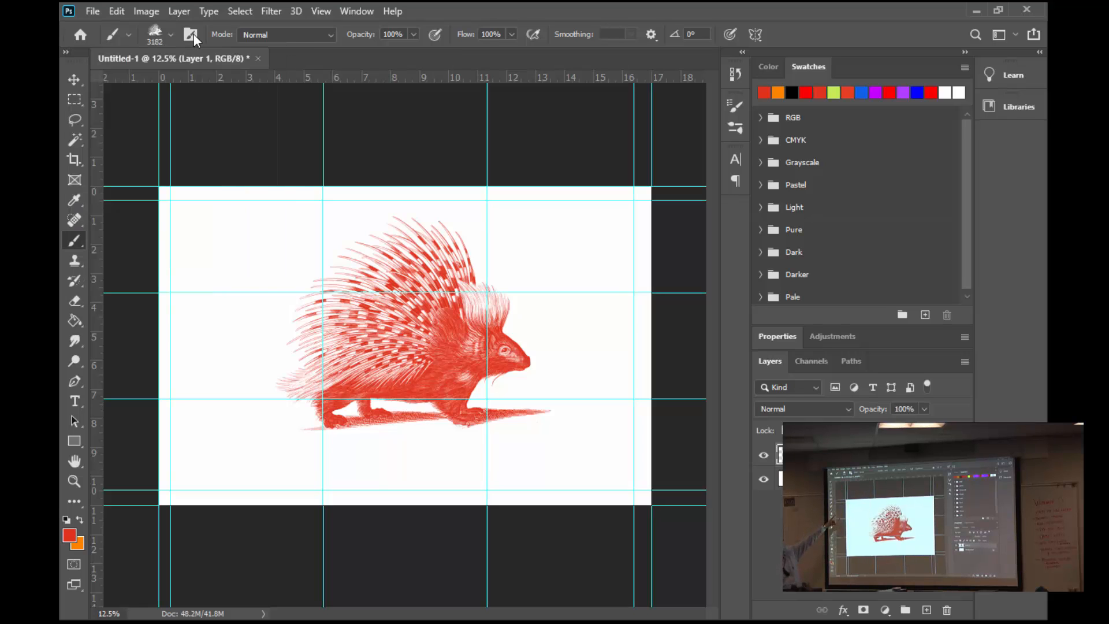
click(193, 34)
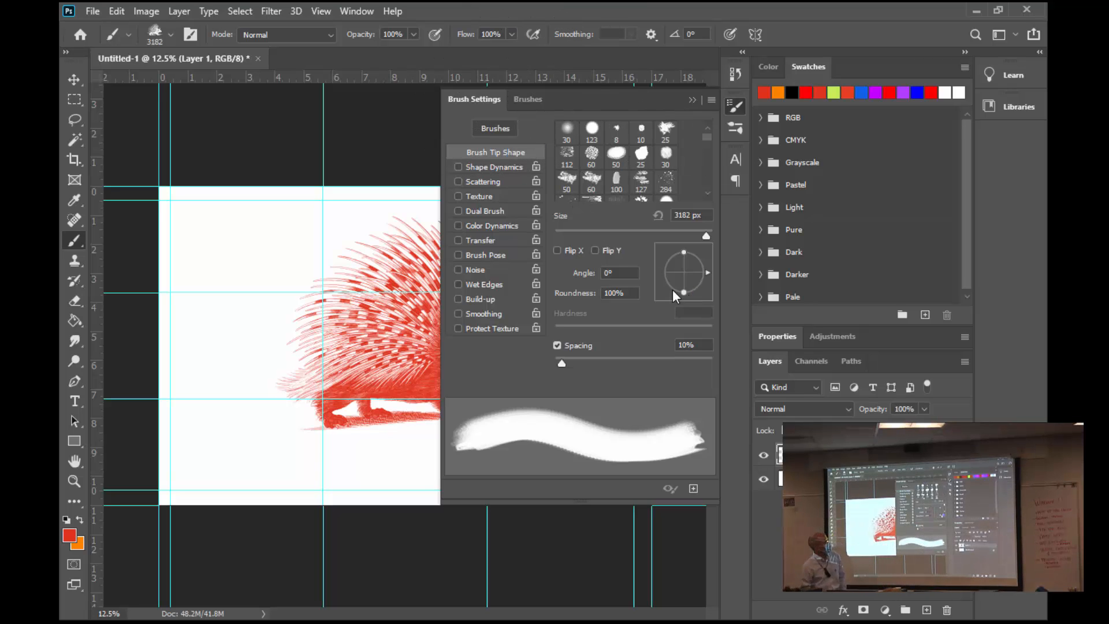
click(558, 251)
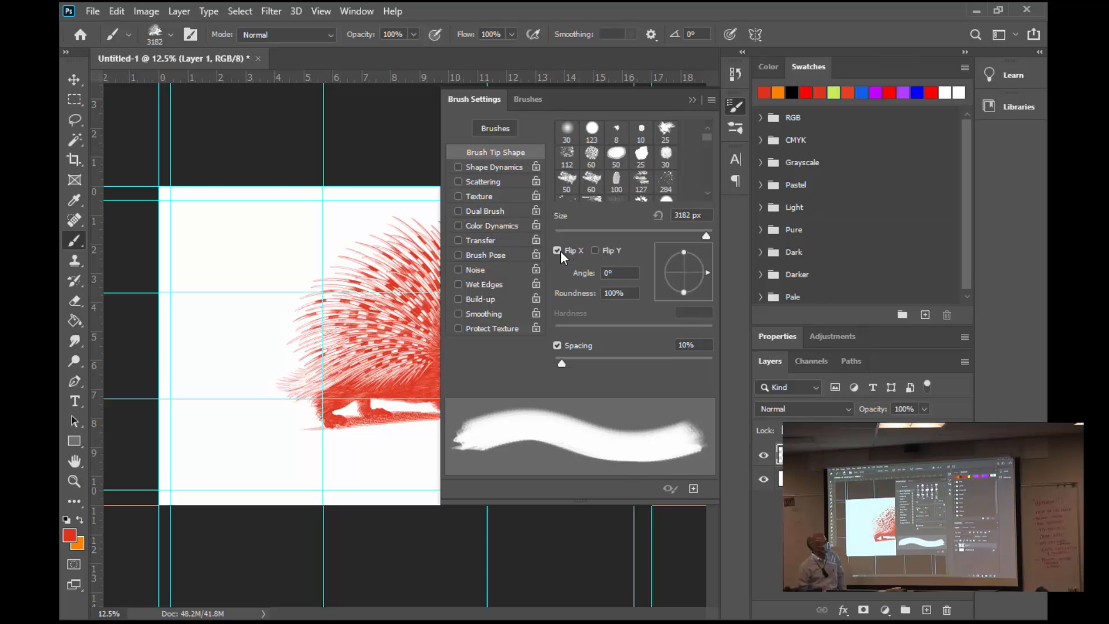
click(283, 399)
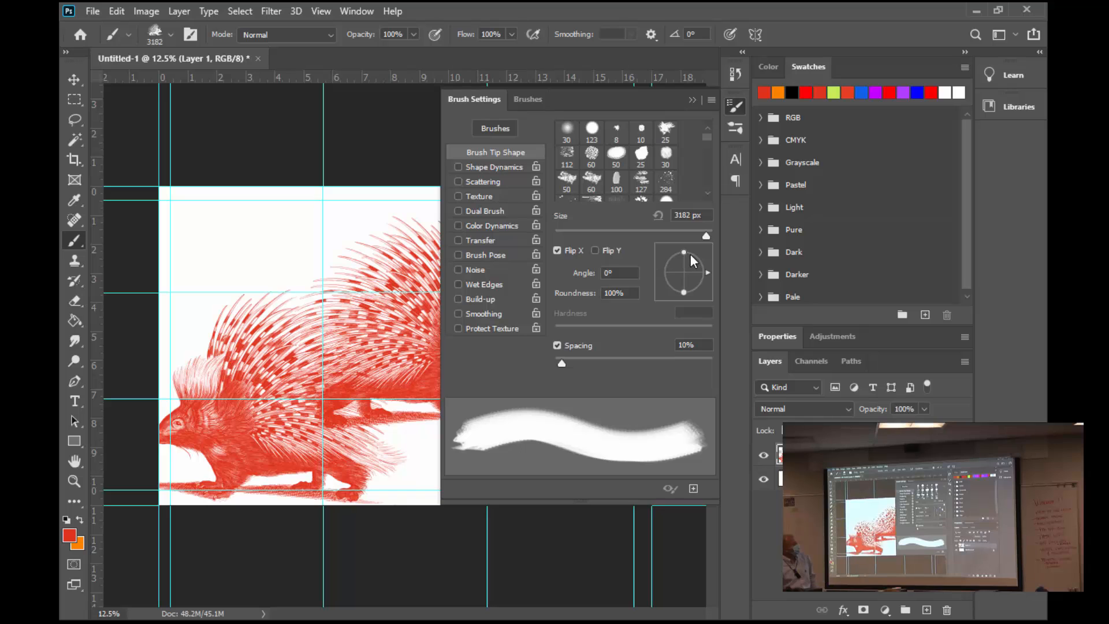
- Rotate the brush tip to an angle of 67° and stamp the porcupine in the canvas's upper-left corner
drag(708, 273, 692, 252)
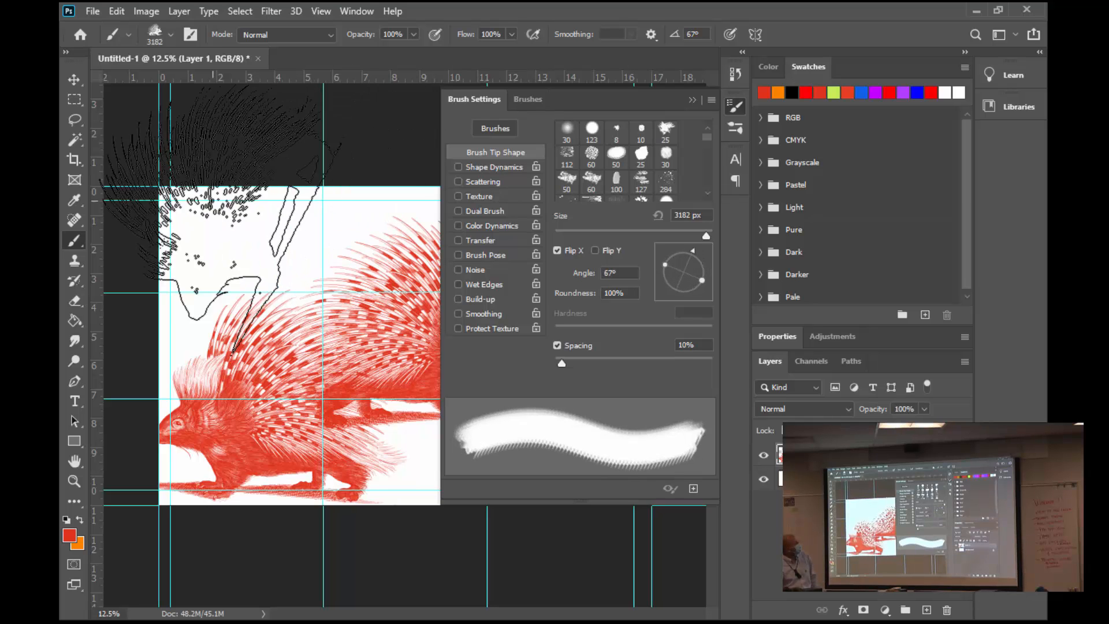
click(237, 237)
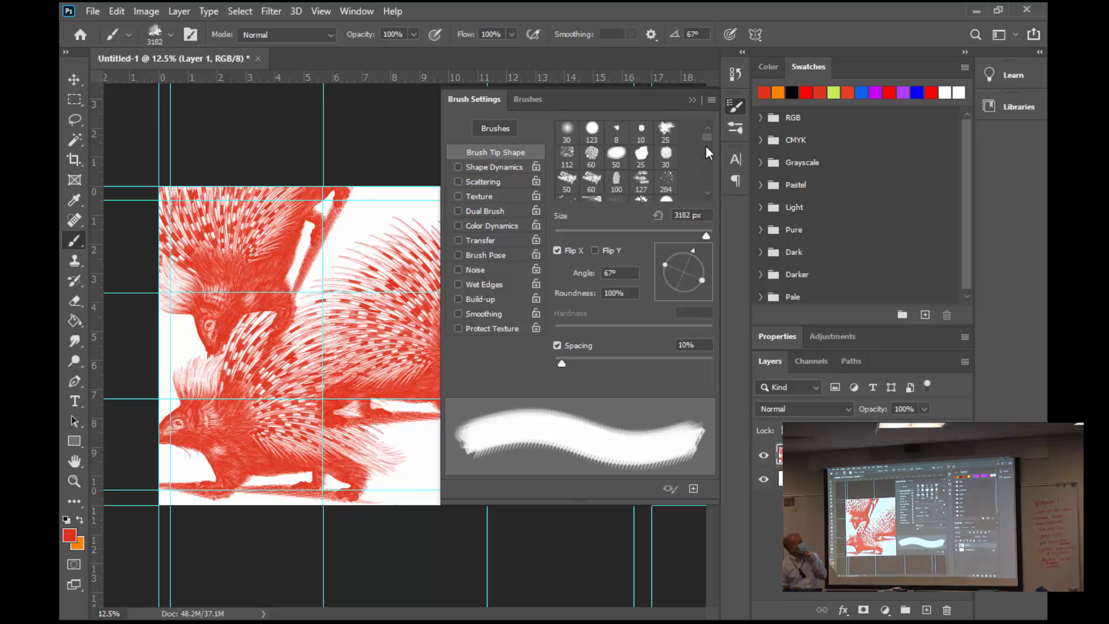
mouse_move(708, 137)
mouse_down()
mouse_move(706, 185)
mouse_move(709, 148)
mouse_move(726, 151)
mouse_move(483, 59)
mouse_up()
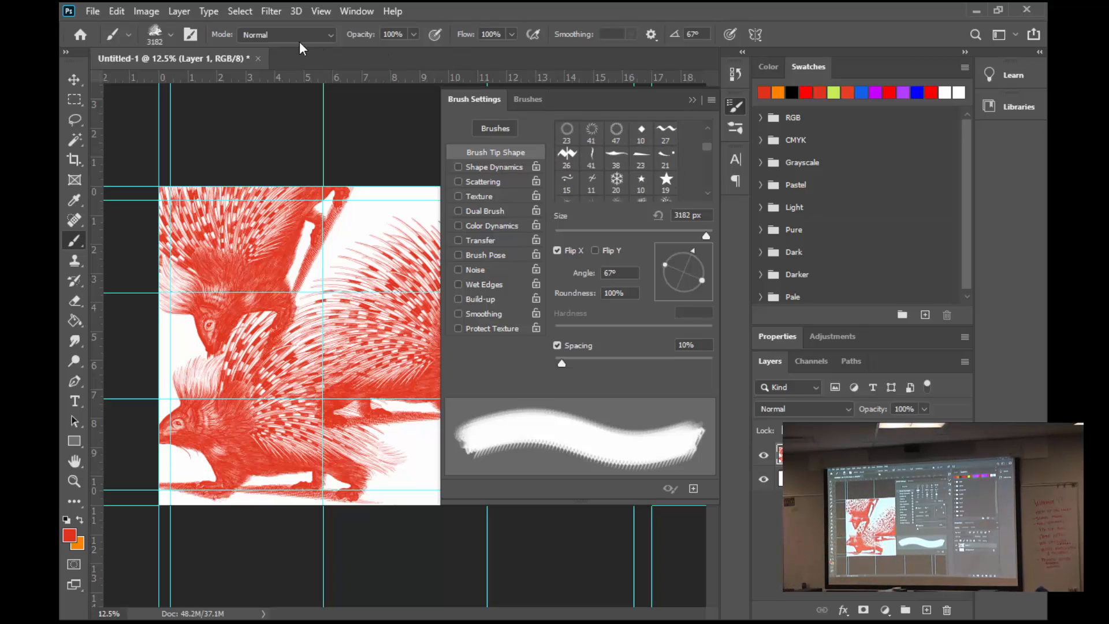
- Lower the brush opacity to 40% and stamp two faint porcupines over the upper and lower middle of the canvas
click(414, 35)
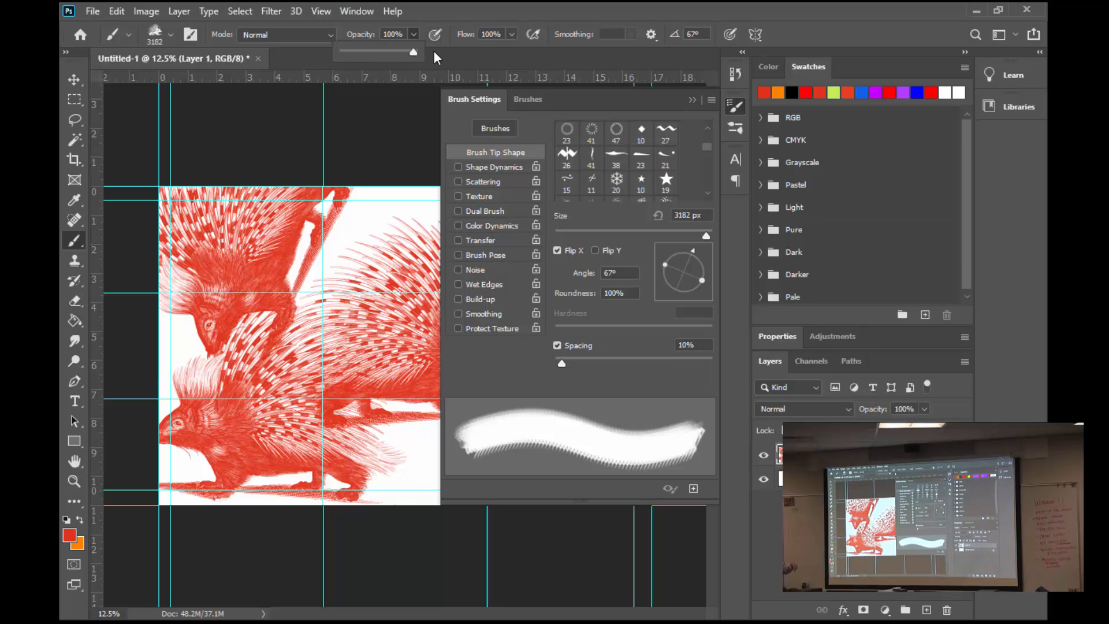
drag(381, 52, 371, 52)
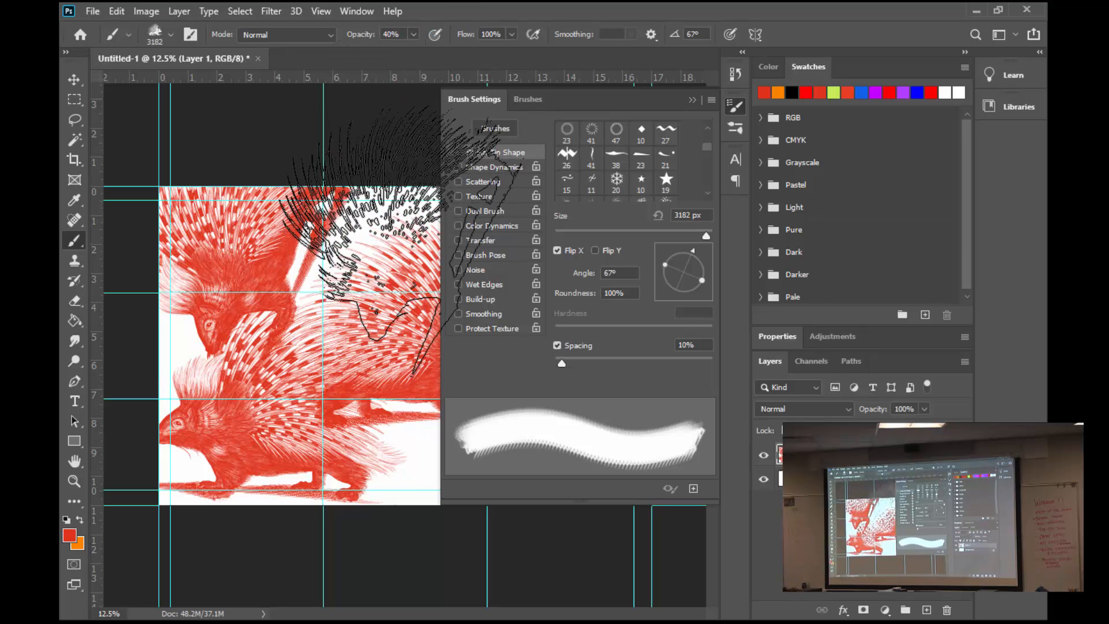
click(413, 288)
click(397, 434)
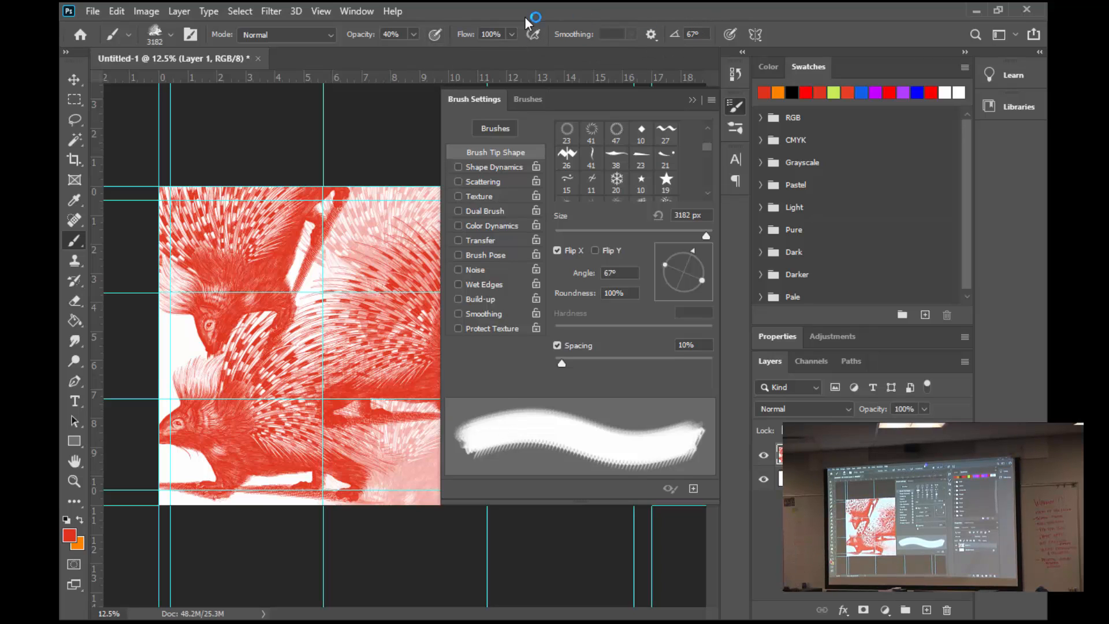
- Set the brush opacity back to 100%
click(413, 37)
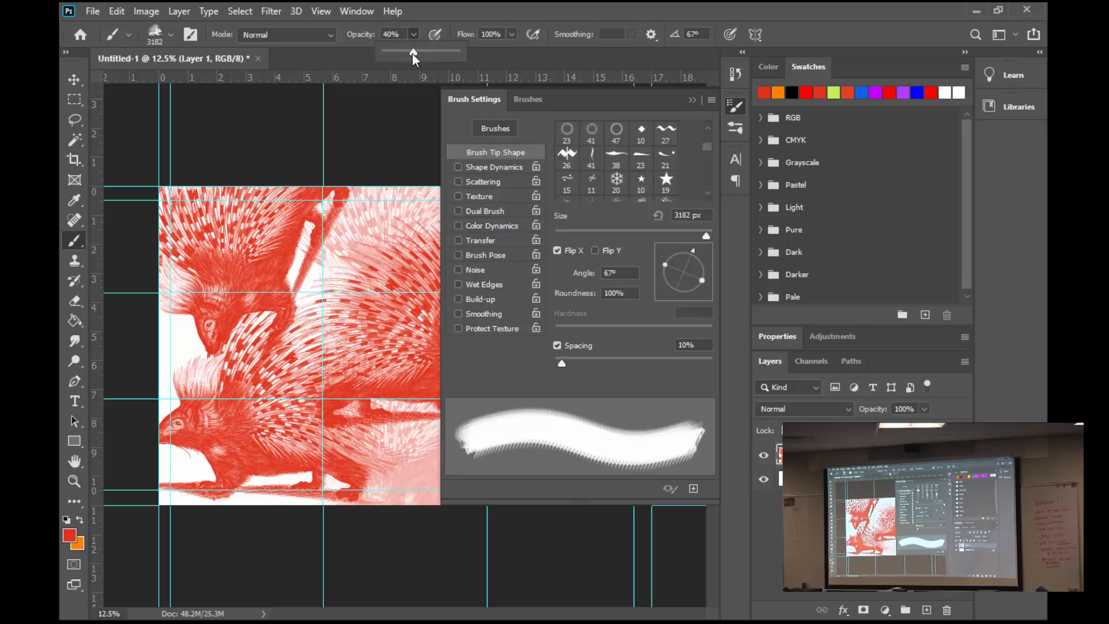
drag(458, 59, 464, 60)
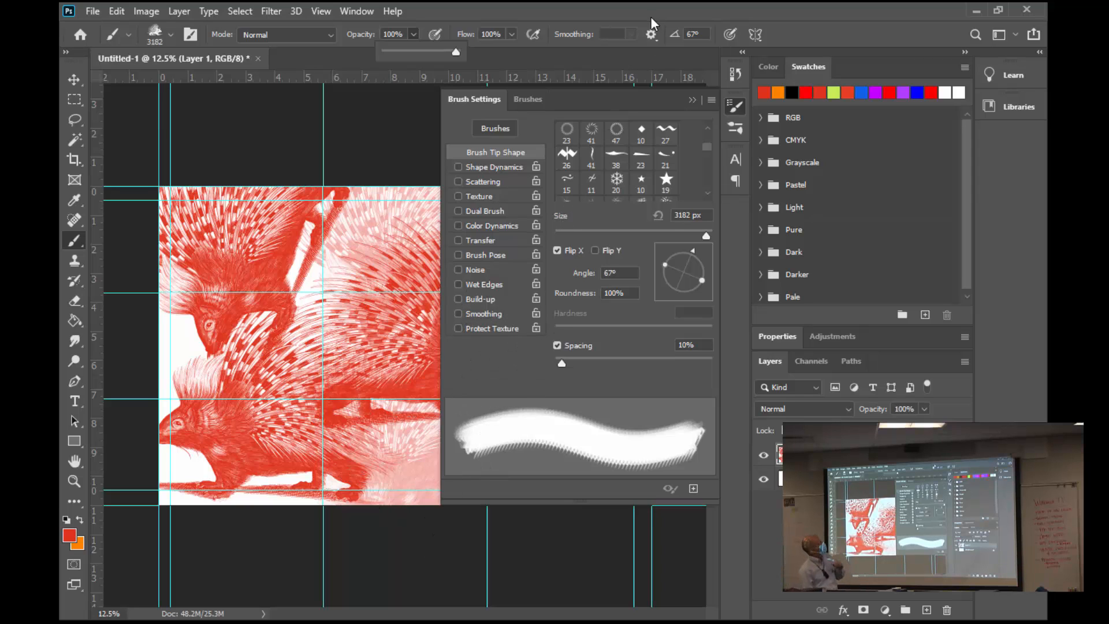
- Move the Photoshop window aside, return to the 4.5 Brushes assignment page in the browser and review its poster instructions and submission requirements
drag(650, 16, 622, 154)
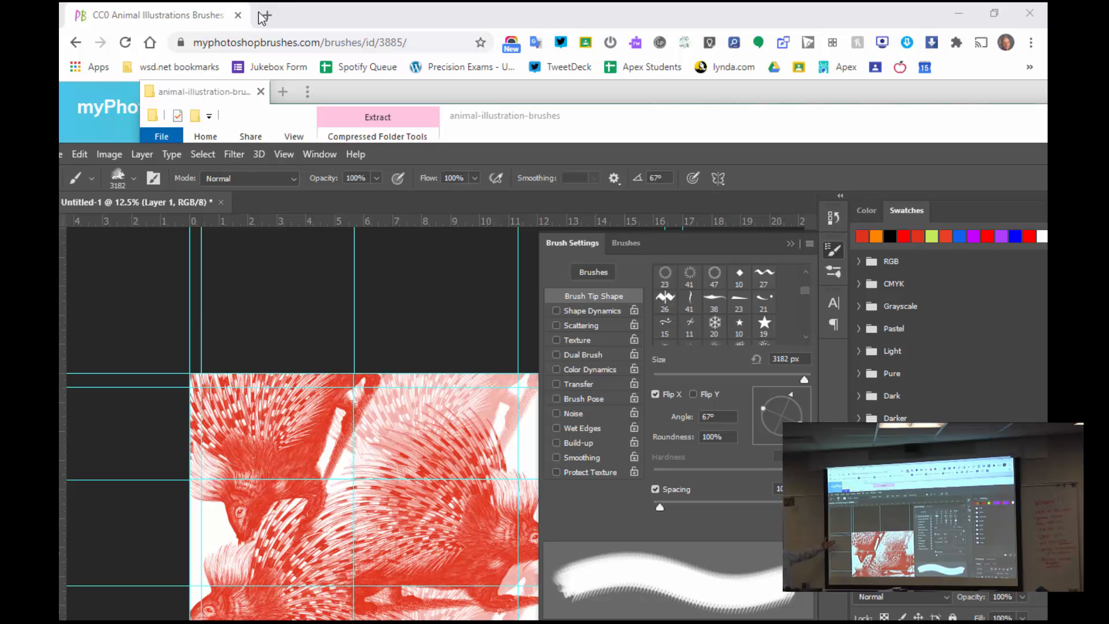
click(305, 10)
key(alt+Left)
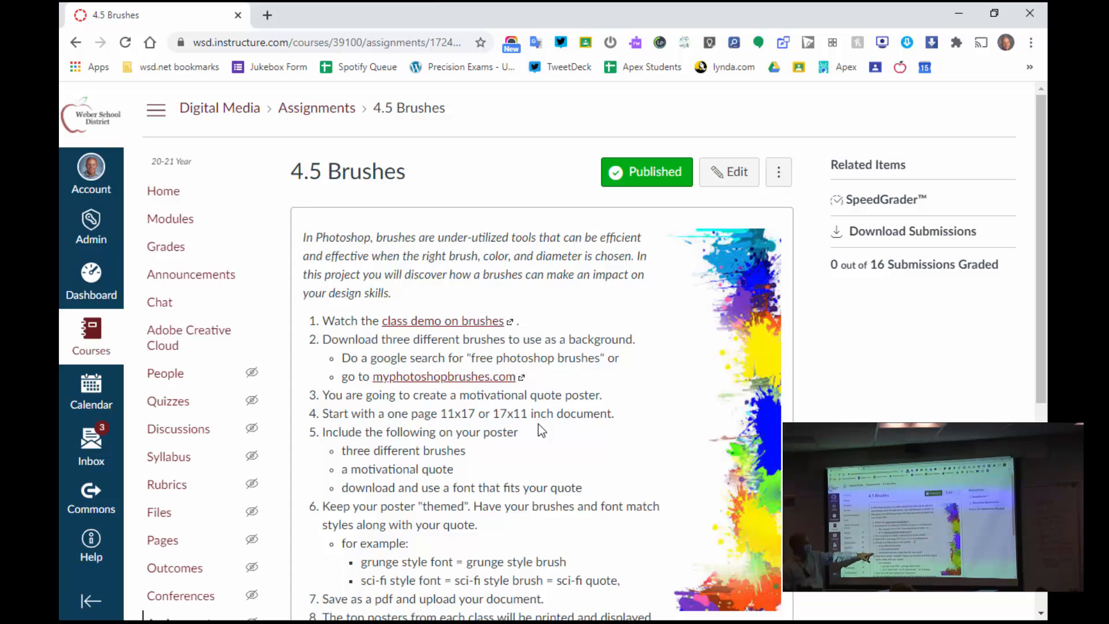
scroll(542, 430, down, 3)
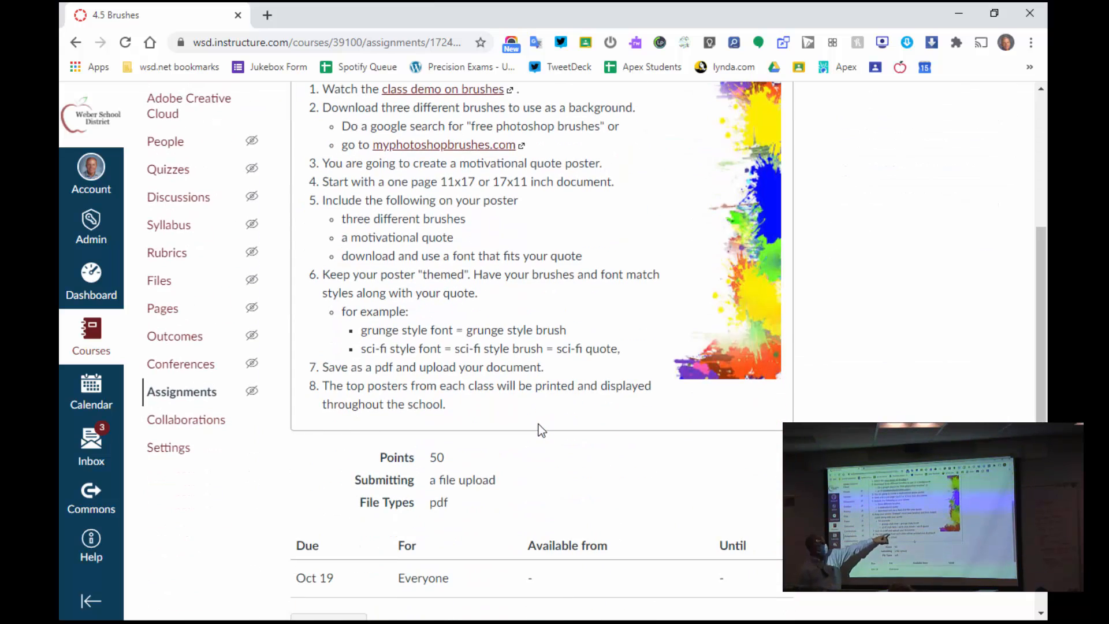
scroll(538, 425, up, 1)
scroll(539, 430, up, 2)
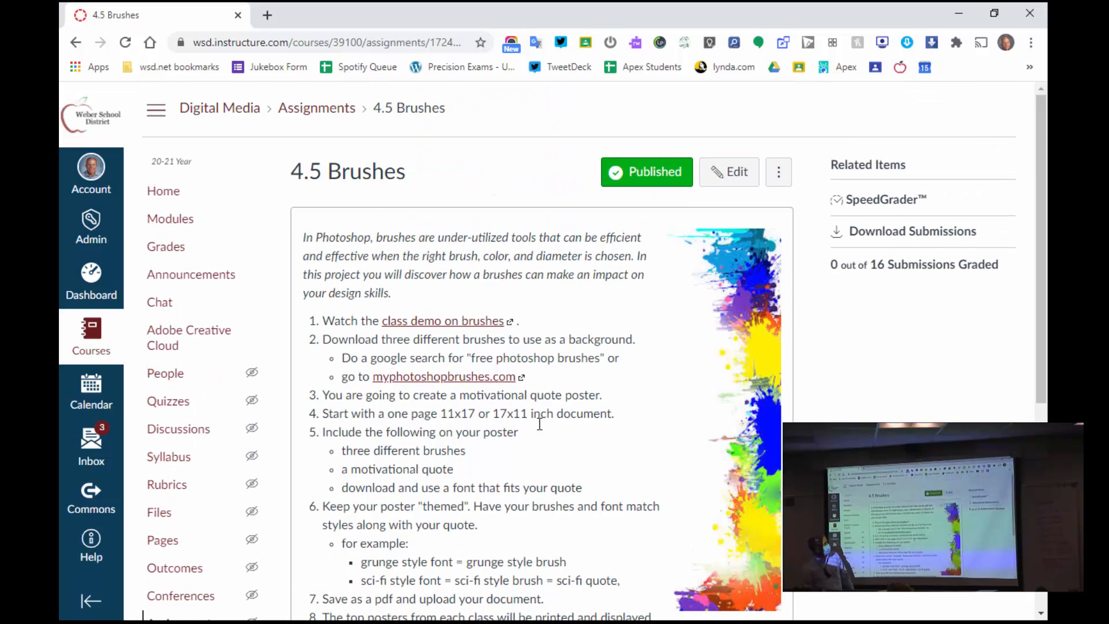